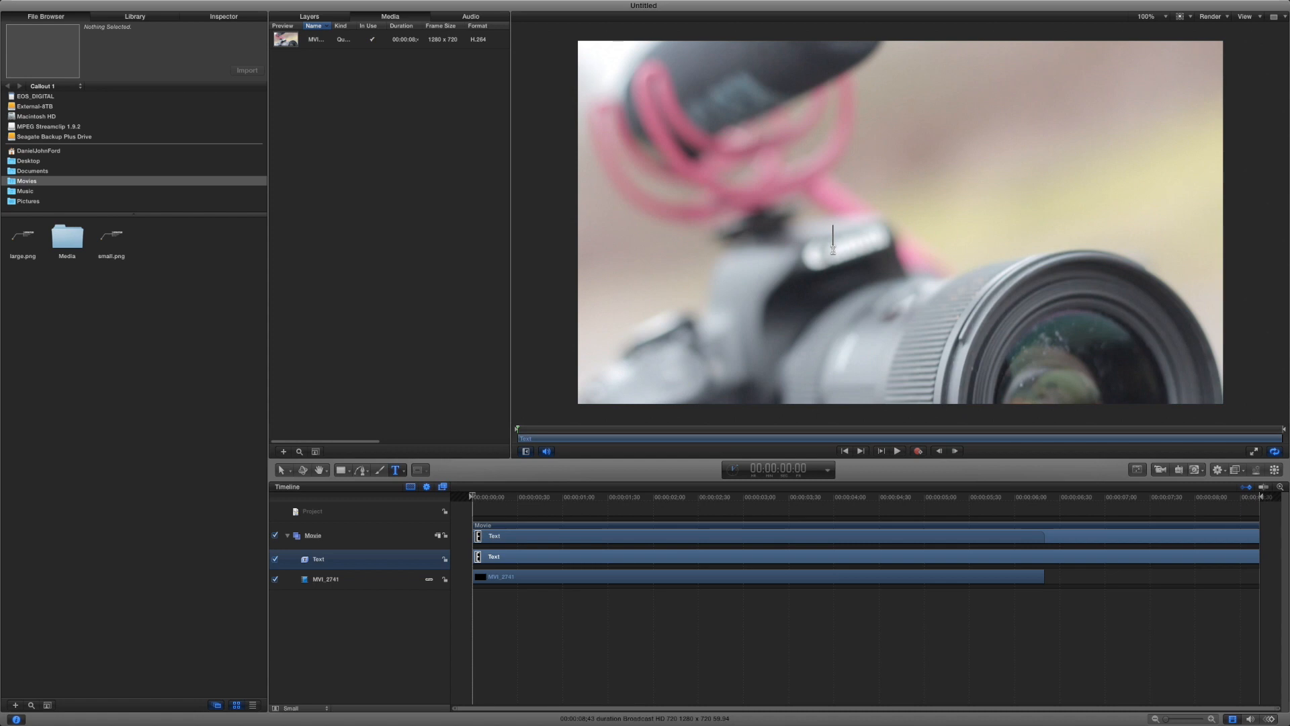
- Enter the two-line title "Sigma ART" and "18-35mm" on the canvas
text(igma 1)
text(8)
key(BackSpace)
key(BackSpace)
text(ART)
key(Return)
text(18-35mm)
- Move the title layer out of the Movie group into its own group above it
drag(318, 559, 316, 529)
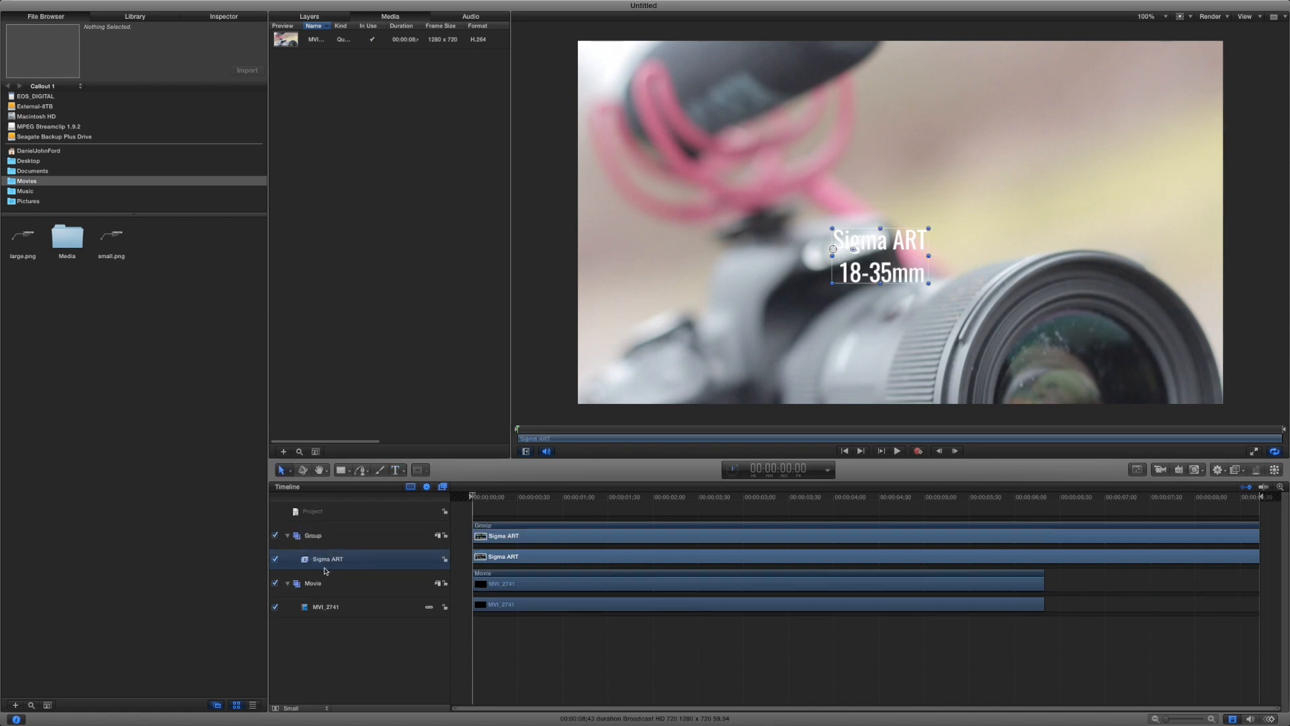
click(288, 536)
click(288, 537)
- Enlarge the Sigma ART title and position it over the rear of the lens barrel
click(341, 560)
drag(877, 253, 782, 363)
click(1187, 96)
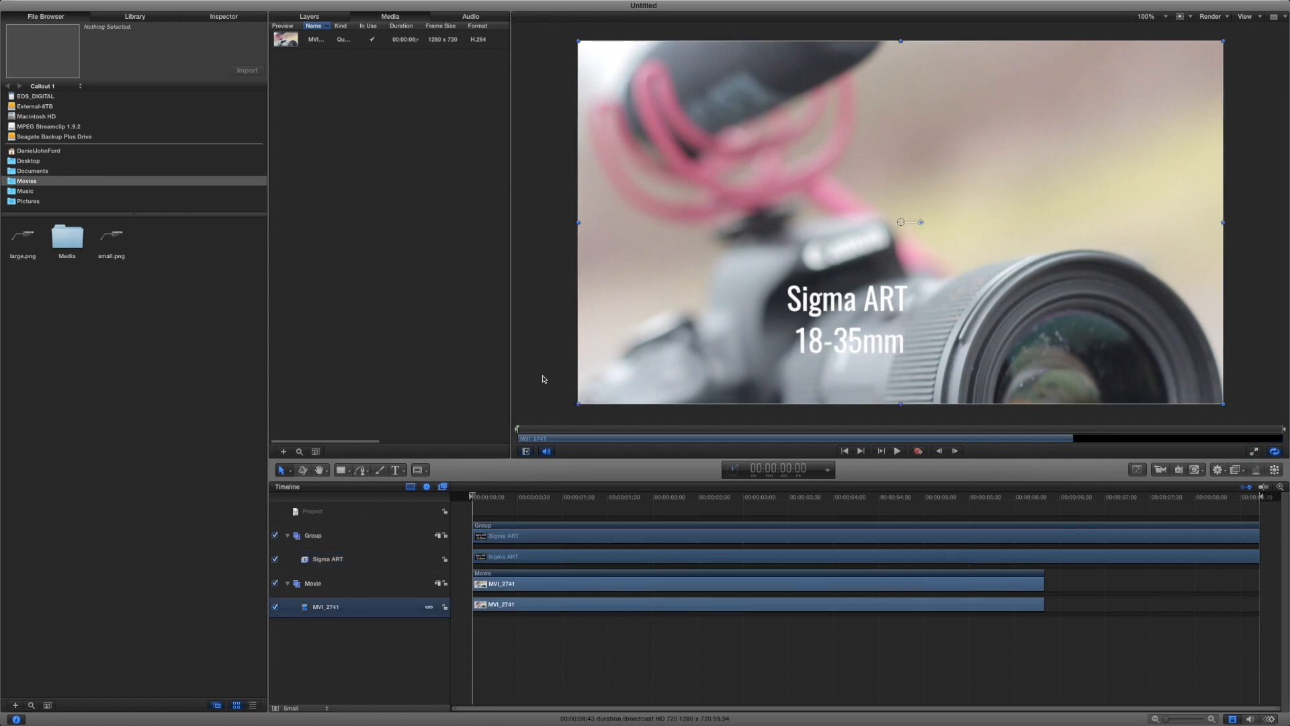
double_click(832, 296)
click(743, 285)
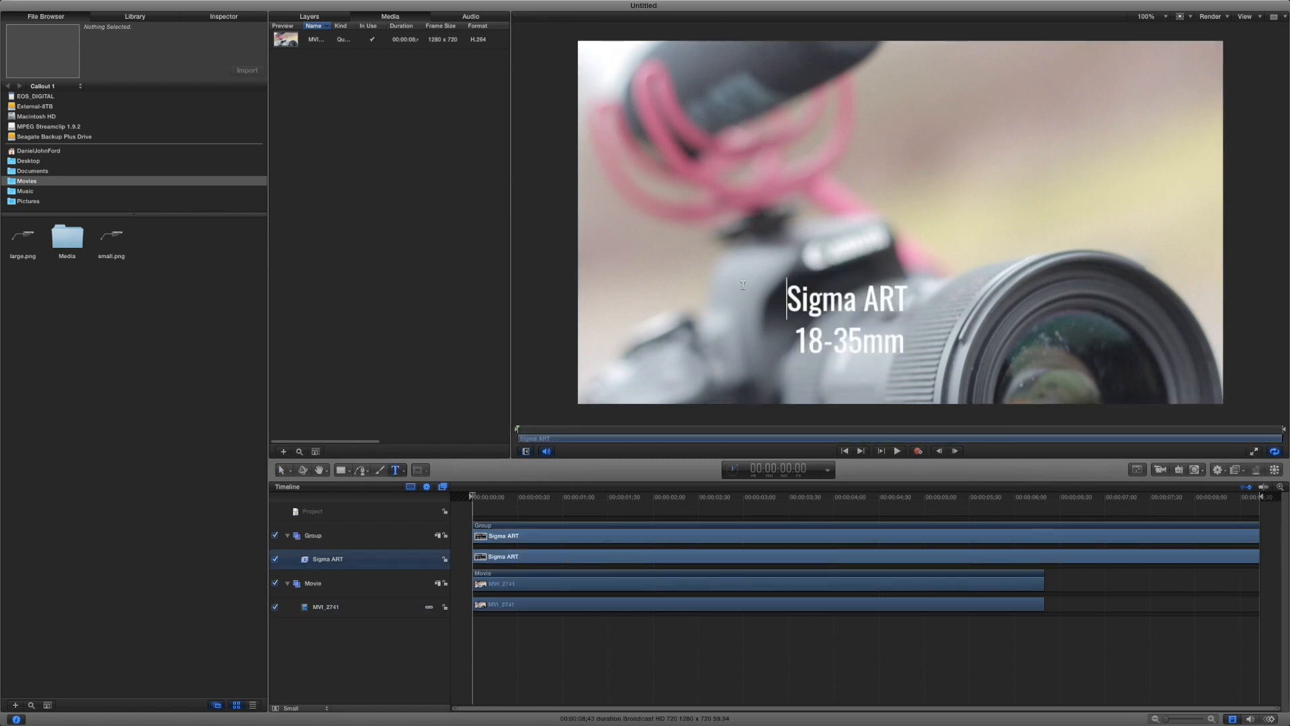
click(842, 296)
click(322, 534)
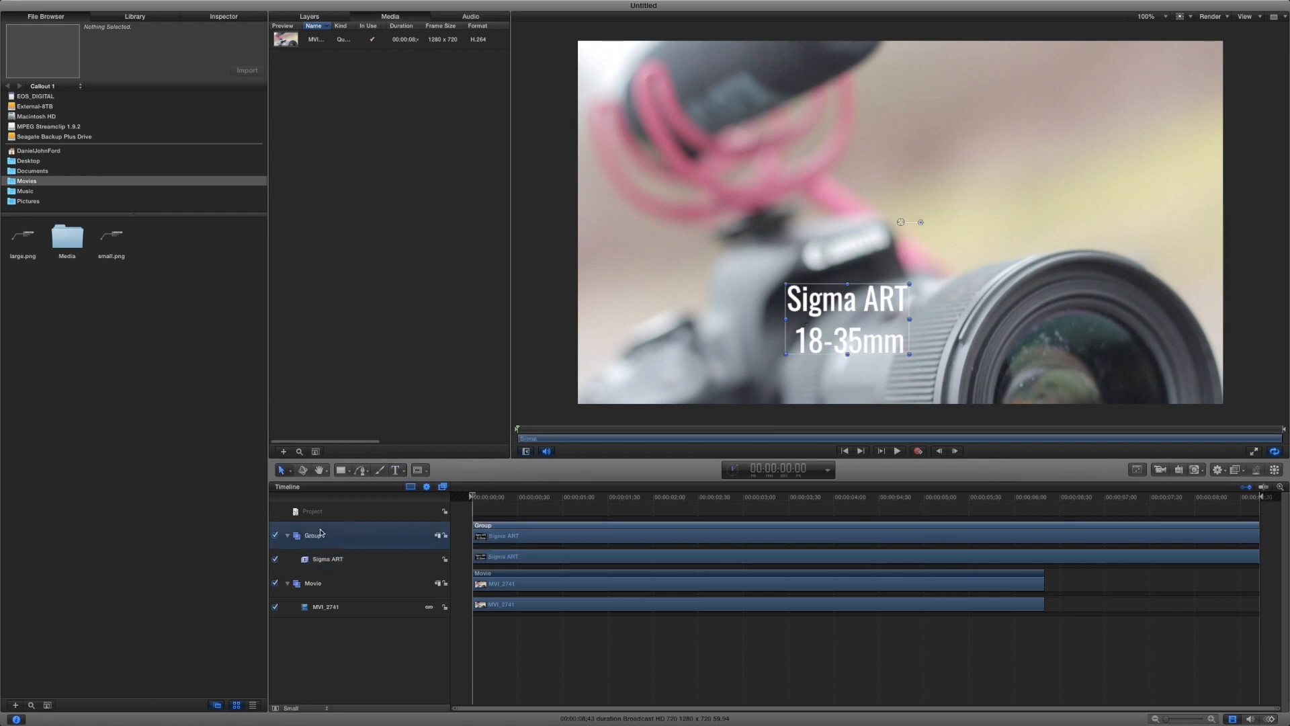
click(337, 559)
mouse_move(790, 314)
mouse_down()
mouse_move(823, 308)
mouse_move(773, 319)
mouse_move(804, 318)
mouse_up()
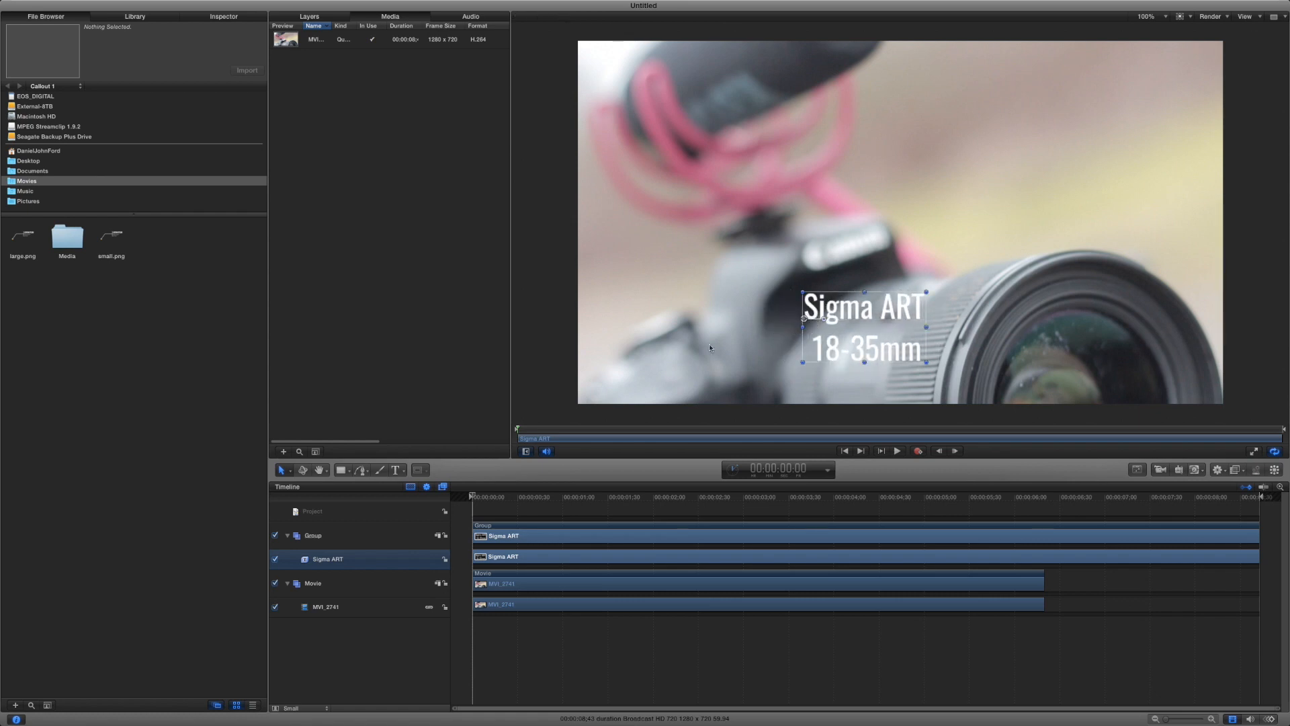
- Apply the Match Move motion tracking behavior to the group containing the title
click(151, 20)
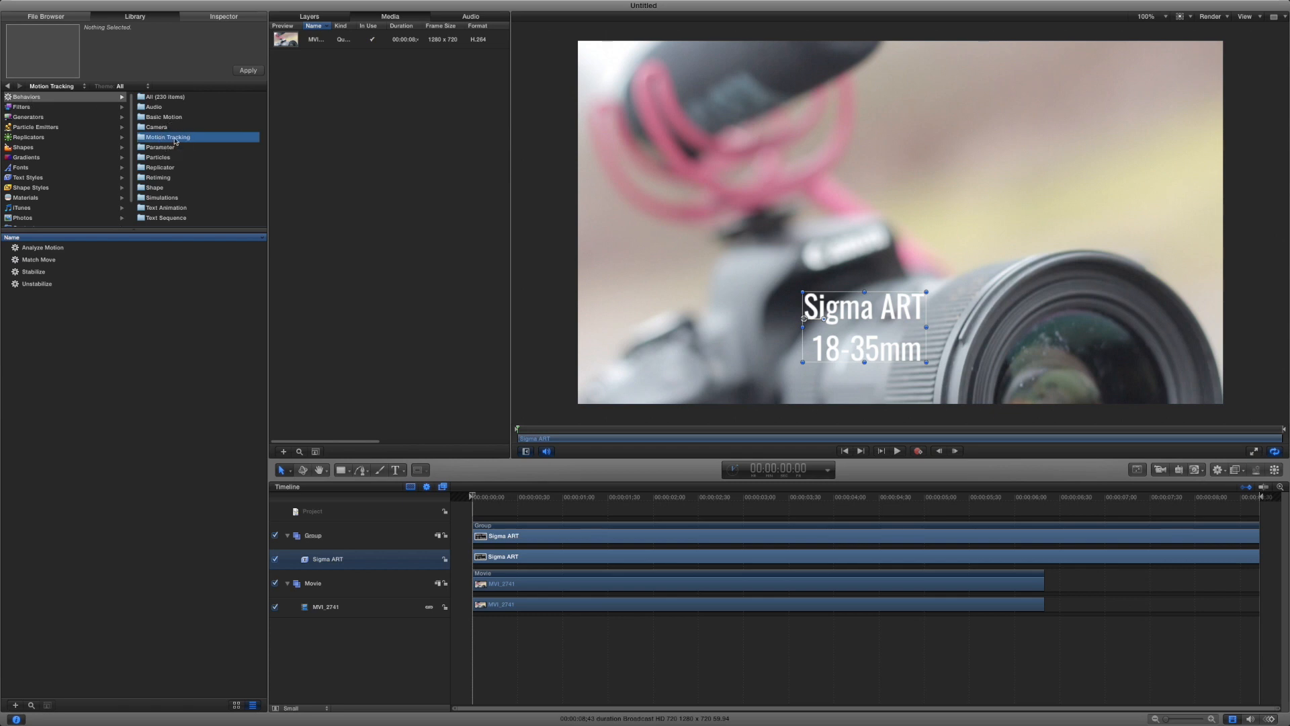
drag(50, 262, 345, 555)
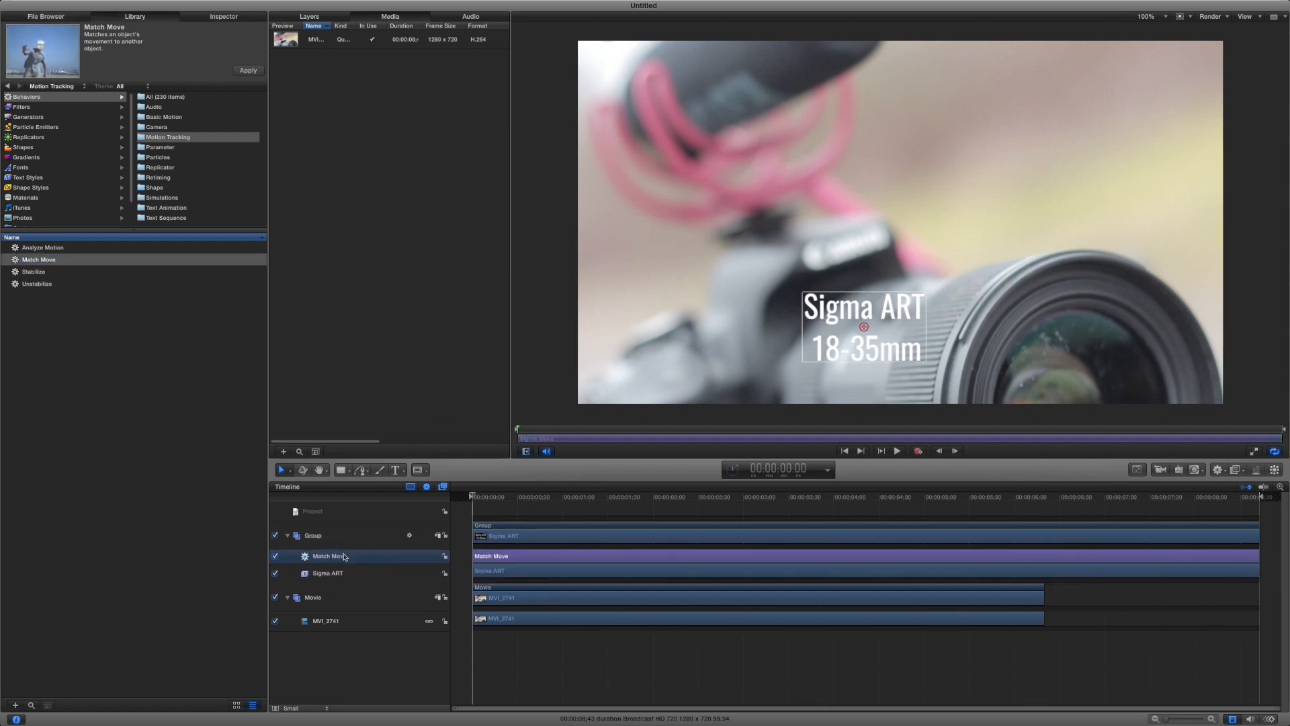
key(Return)
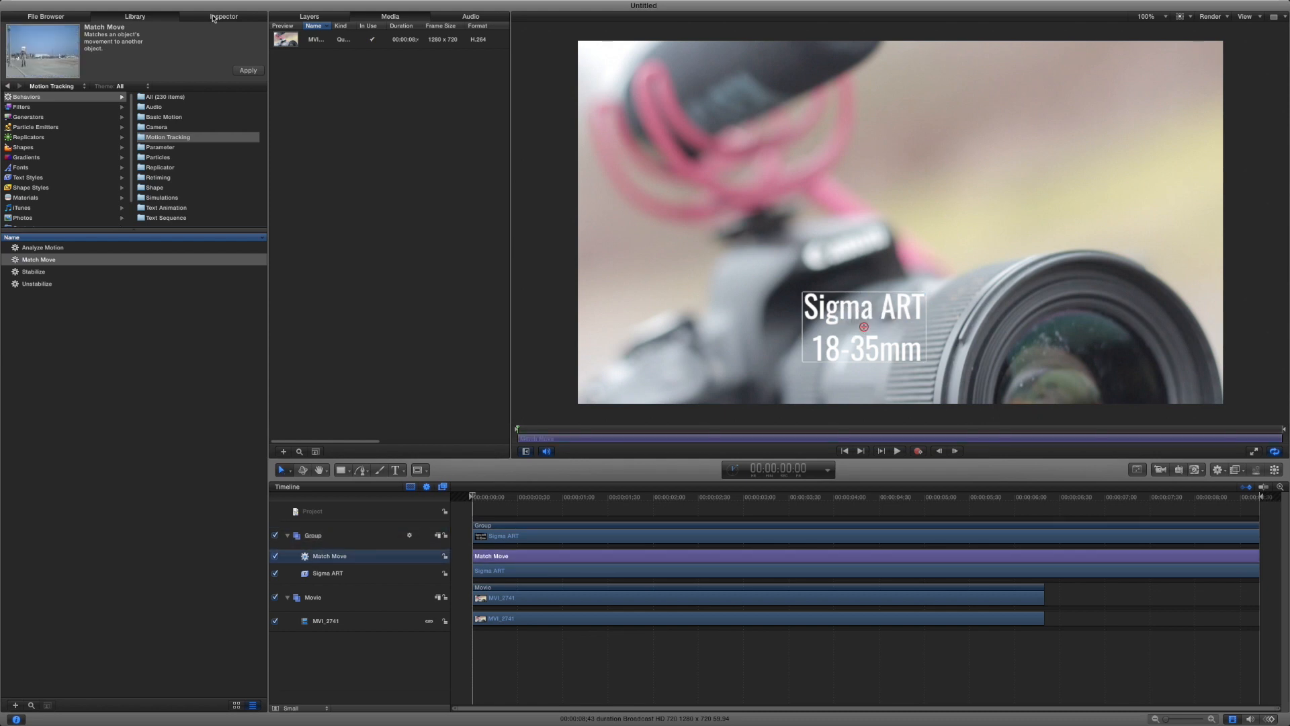
- Place the Match Move tracker on the camera's Canon logo and analyze the clip's movement, stopping the analysis at 00:00:04:36
click(214, 18)
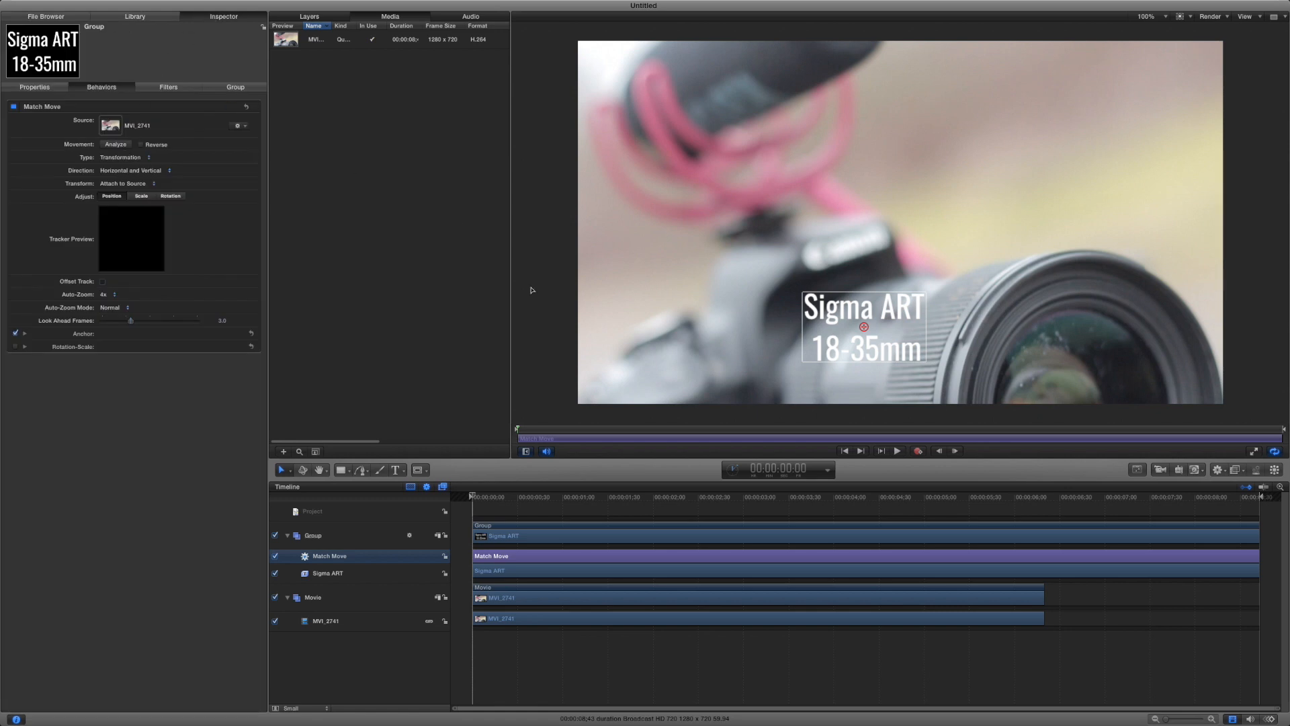
drag(864, 327, 811, 254)
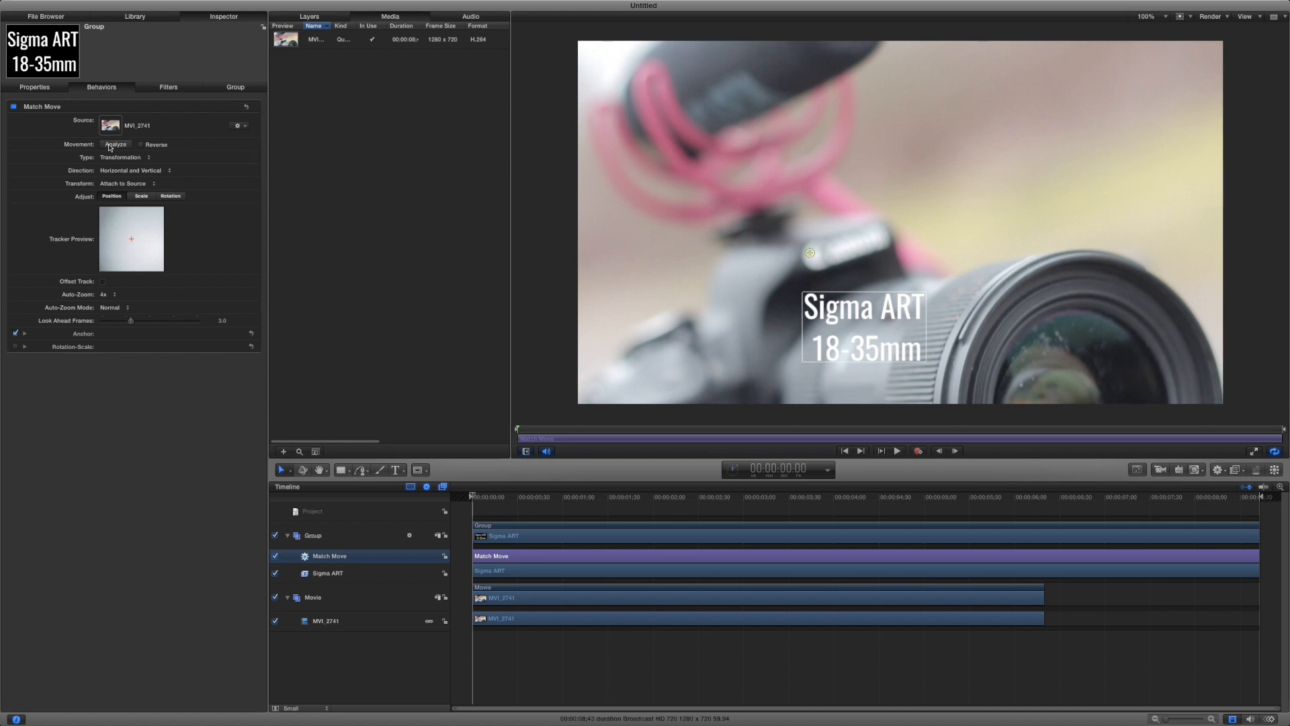
click(113, 145)
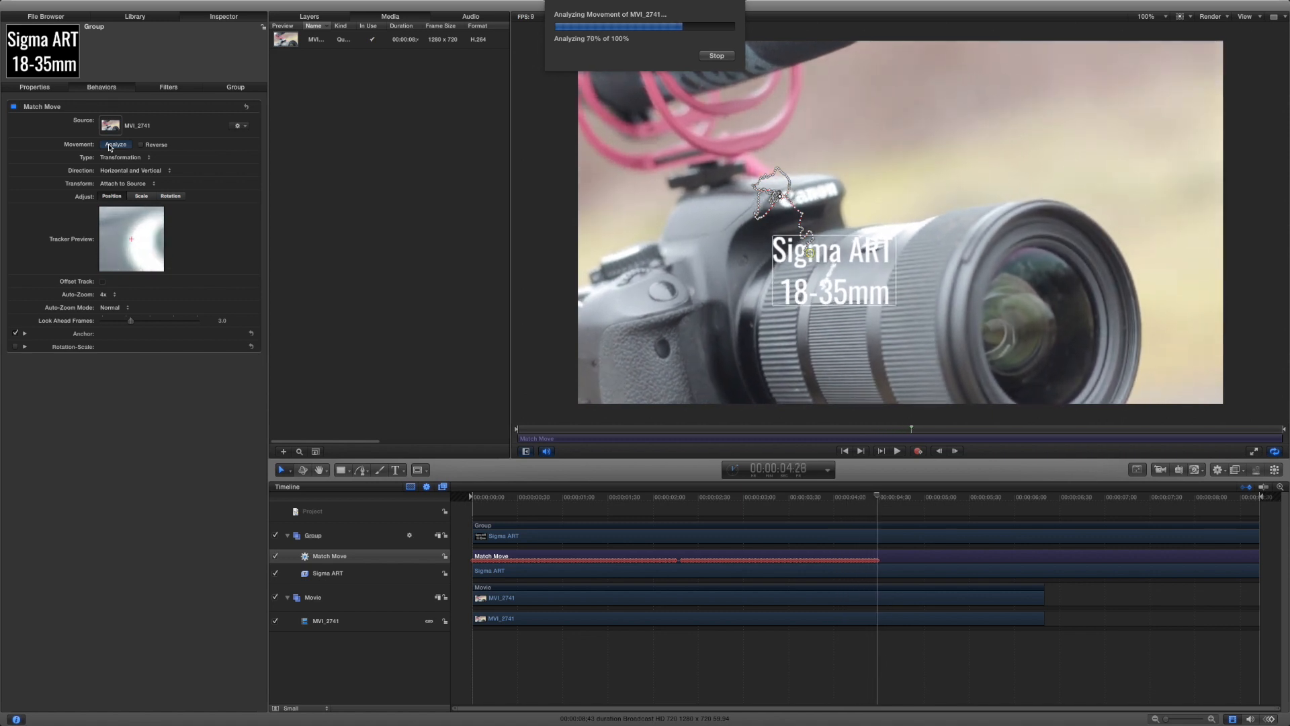
key(Escape)
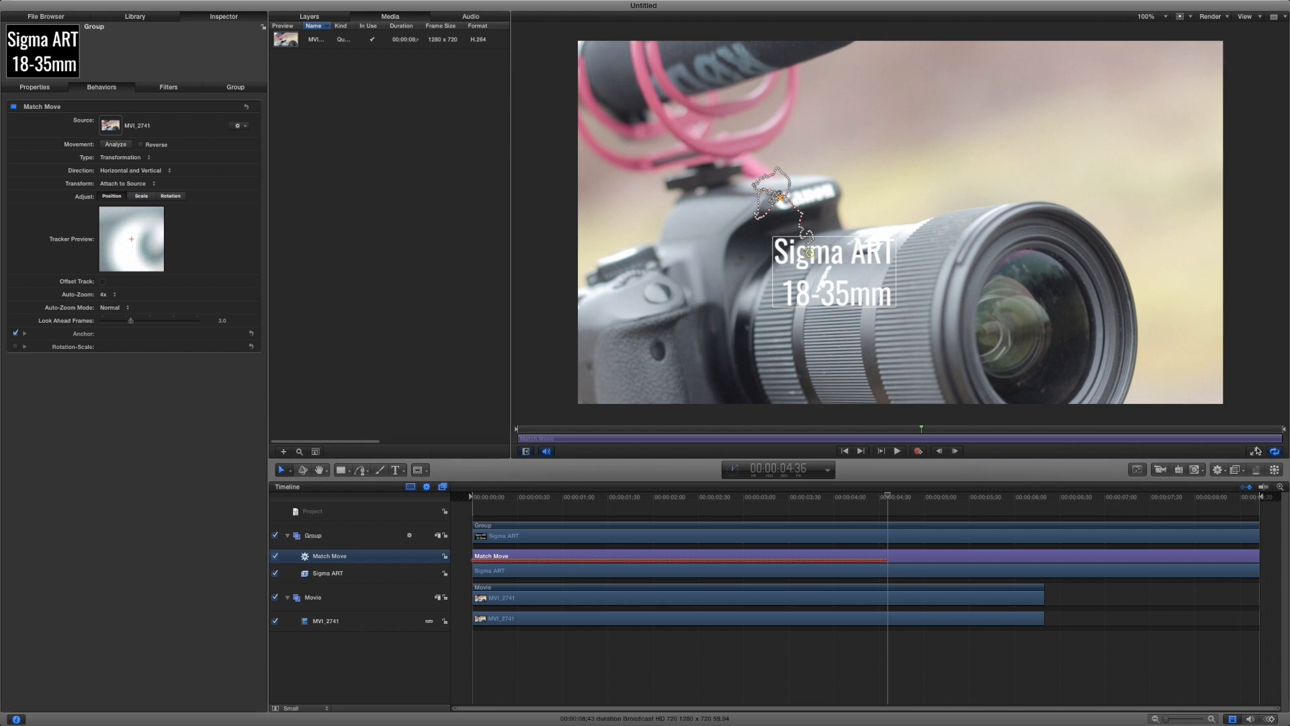
- Trim the Match Move behavior, the title and the video clip to end at 00:00:04:36
drag(1257, 566, 887, 570)
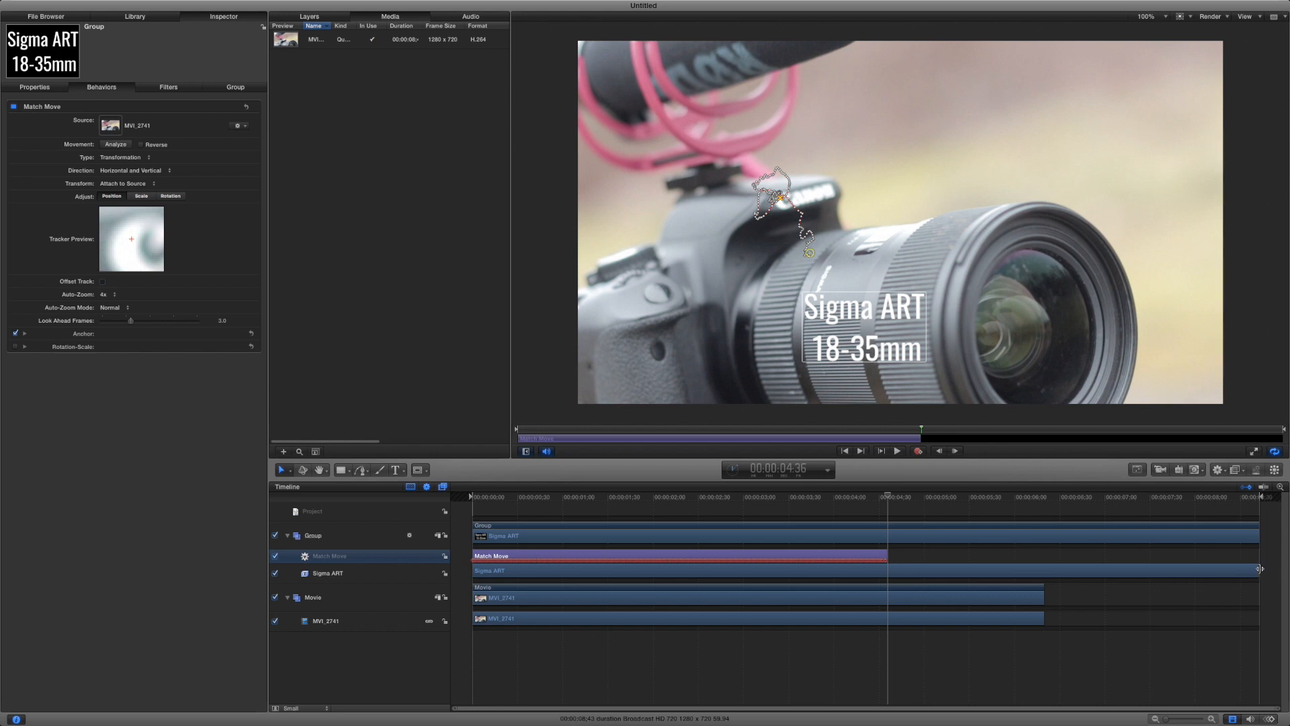
drag(1260, 569, 887, 578)
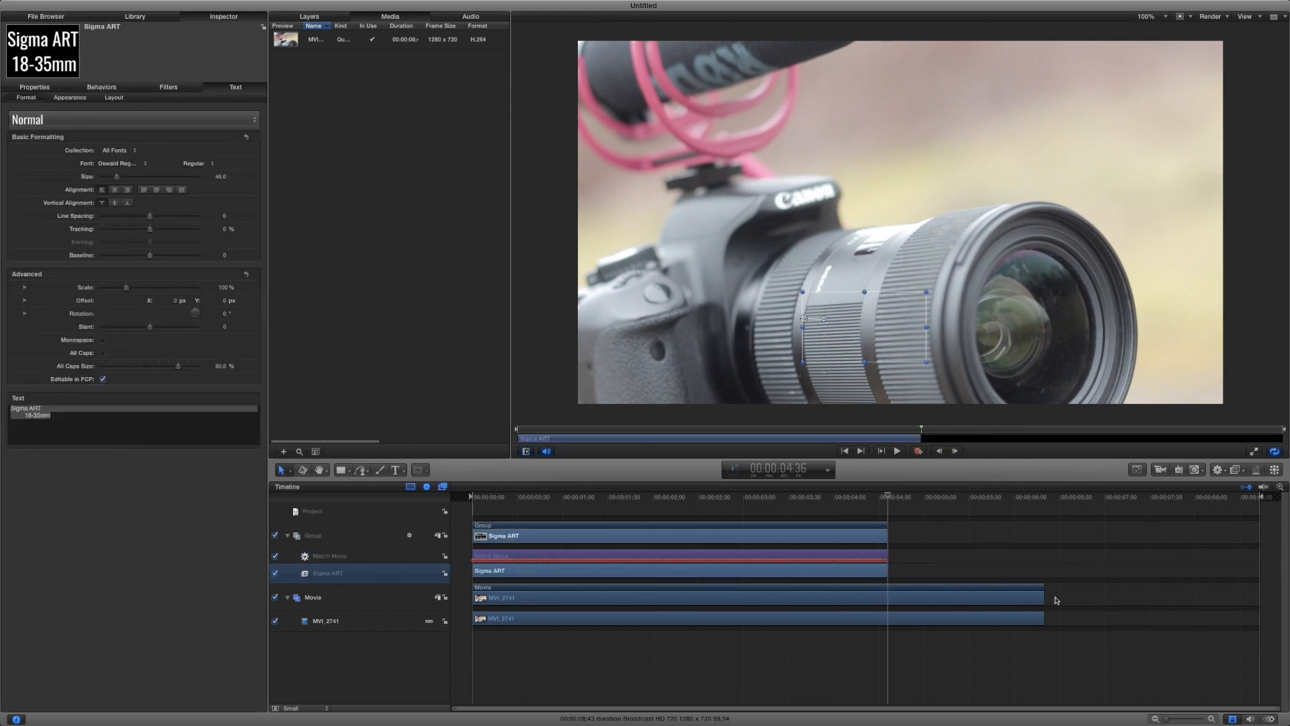
drag(1043, 615, 887, 598)
- Play the composition from the start to check how the title follows the camera, and return to the beginning
click(773, 514)
click(804, 498)
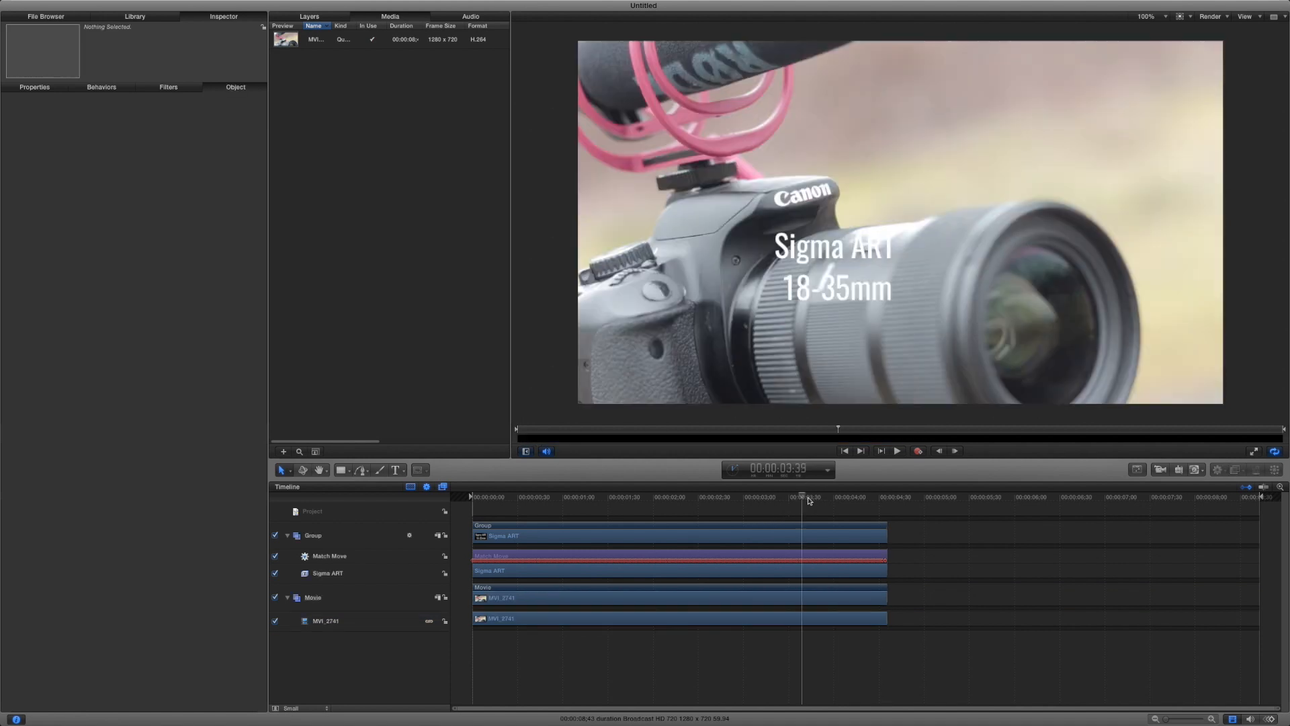
drag(804, 498, 440, 510)
key(space)
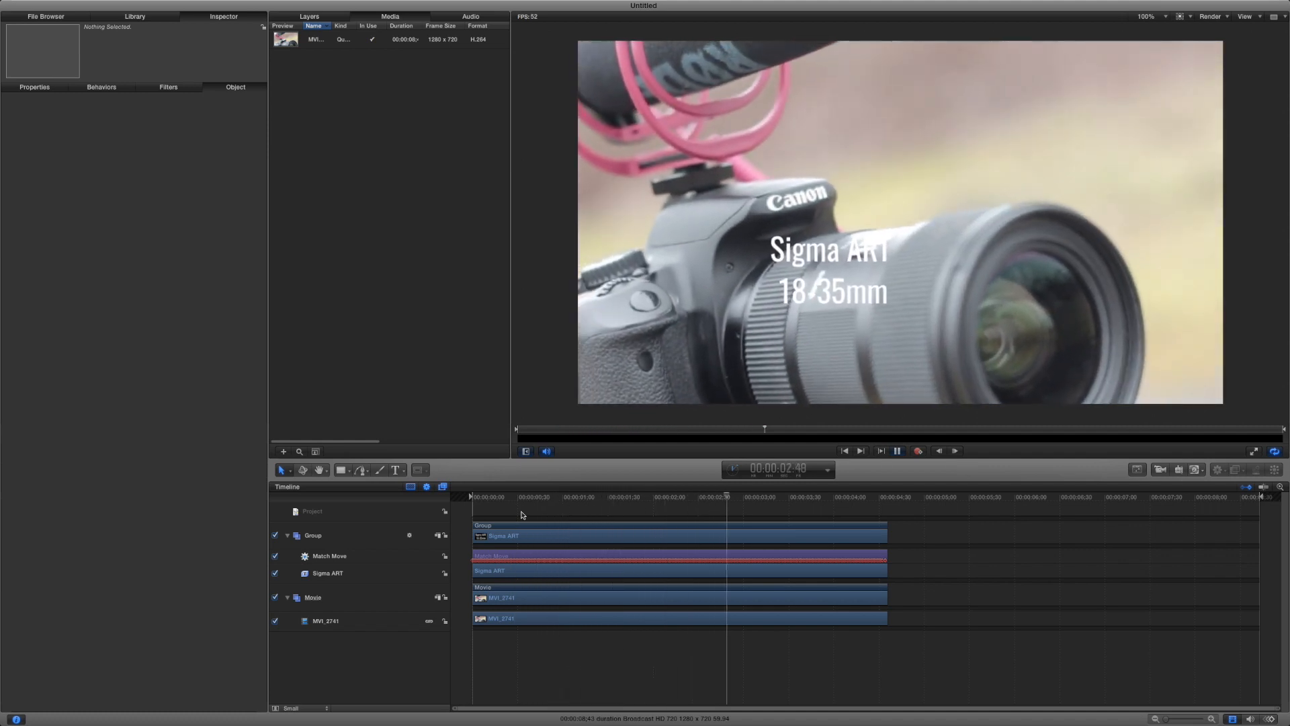
key(space)
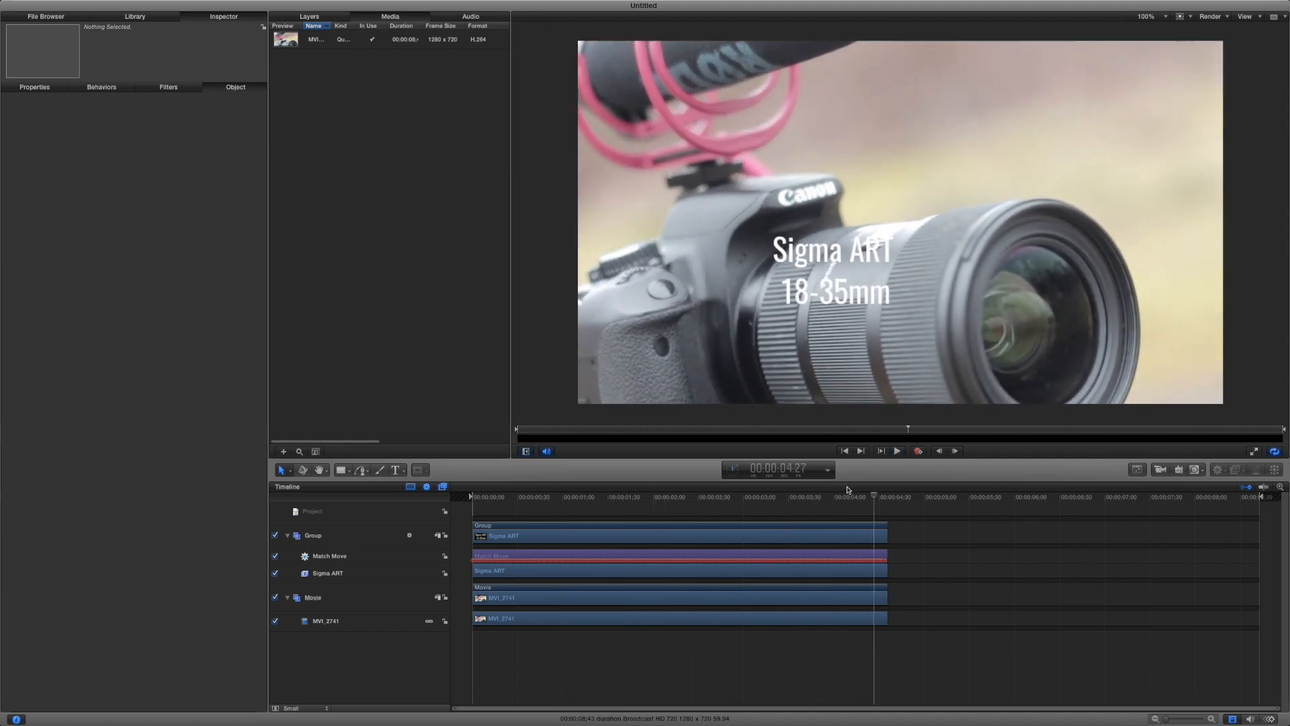
drag(875, 497, 474, 510)
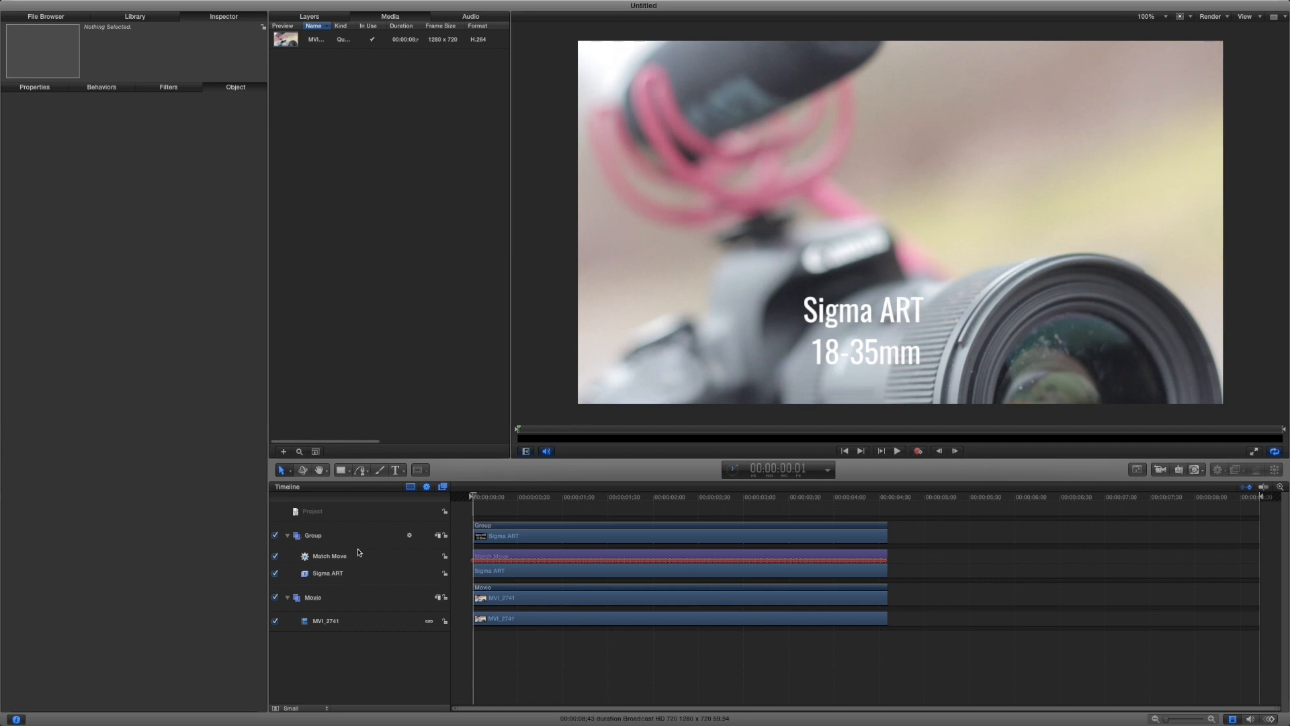
- Rename the title's group as "Text Group" and collapse the Movie group
click(318, 538)
click(318, 538)
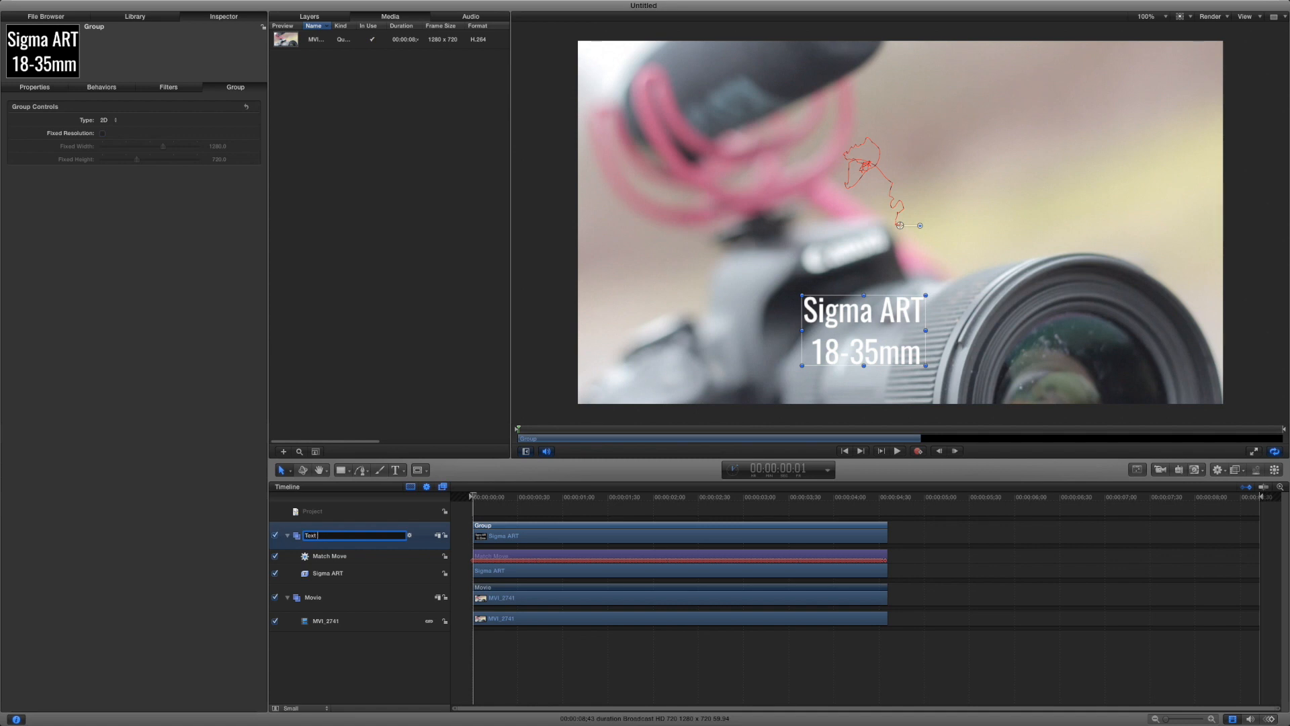
key(Return)
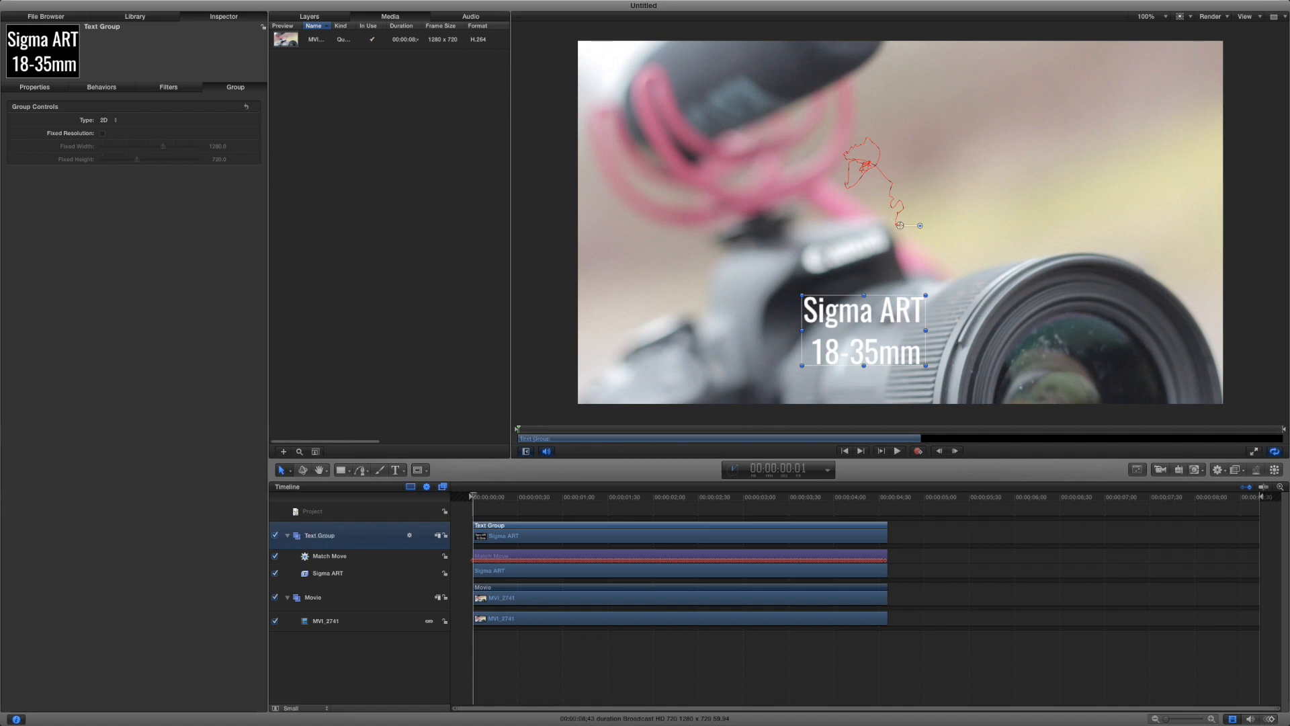
click(287, 597)
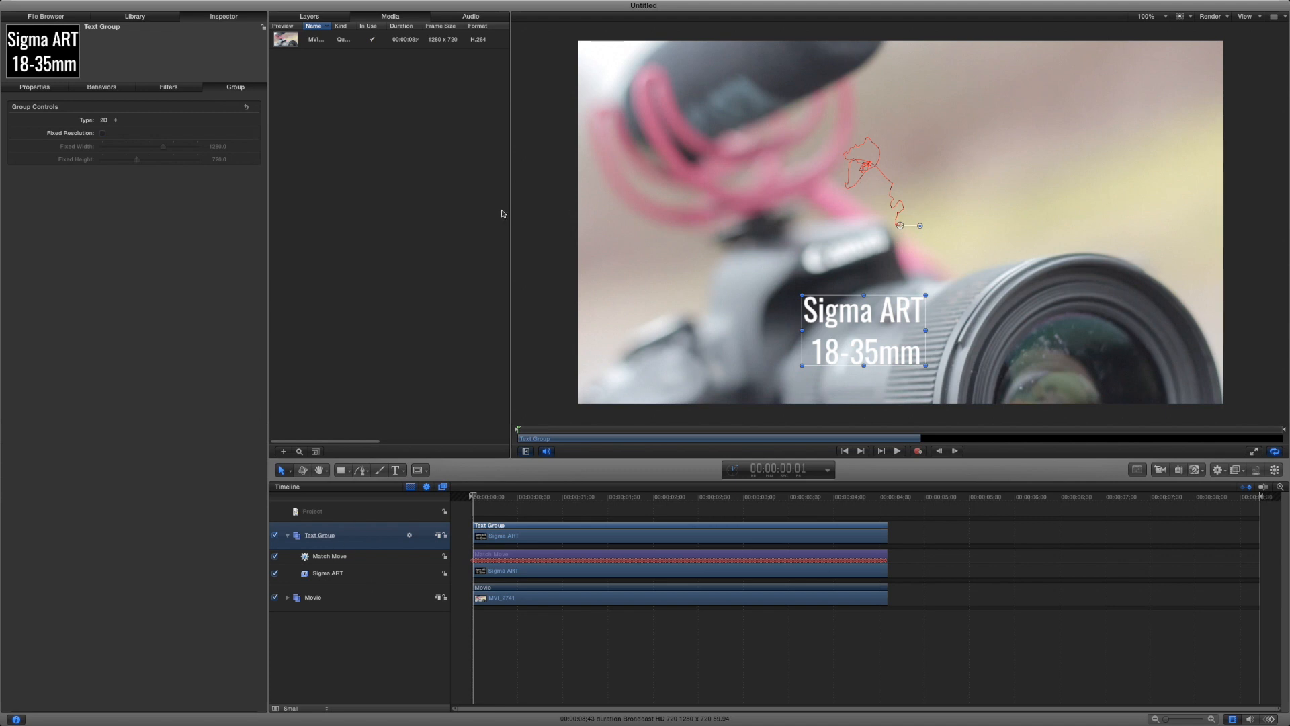
- Add the Coordinates vector art from the library's Content collection to the Text Group, above the title
click(136, 17)
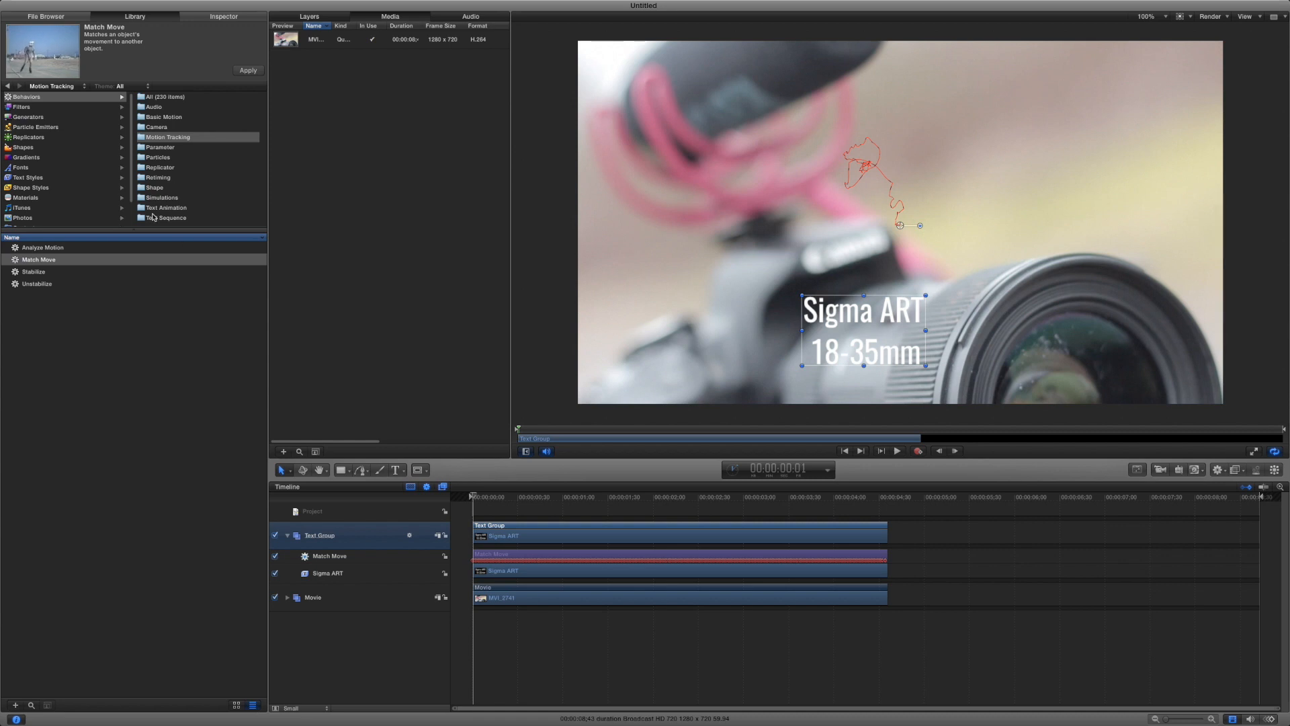
scroll(46, 222, down, 2)
click(34, 201)
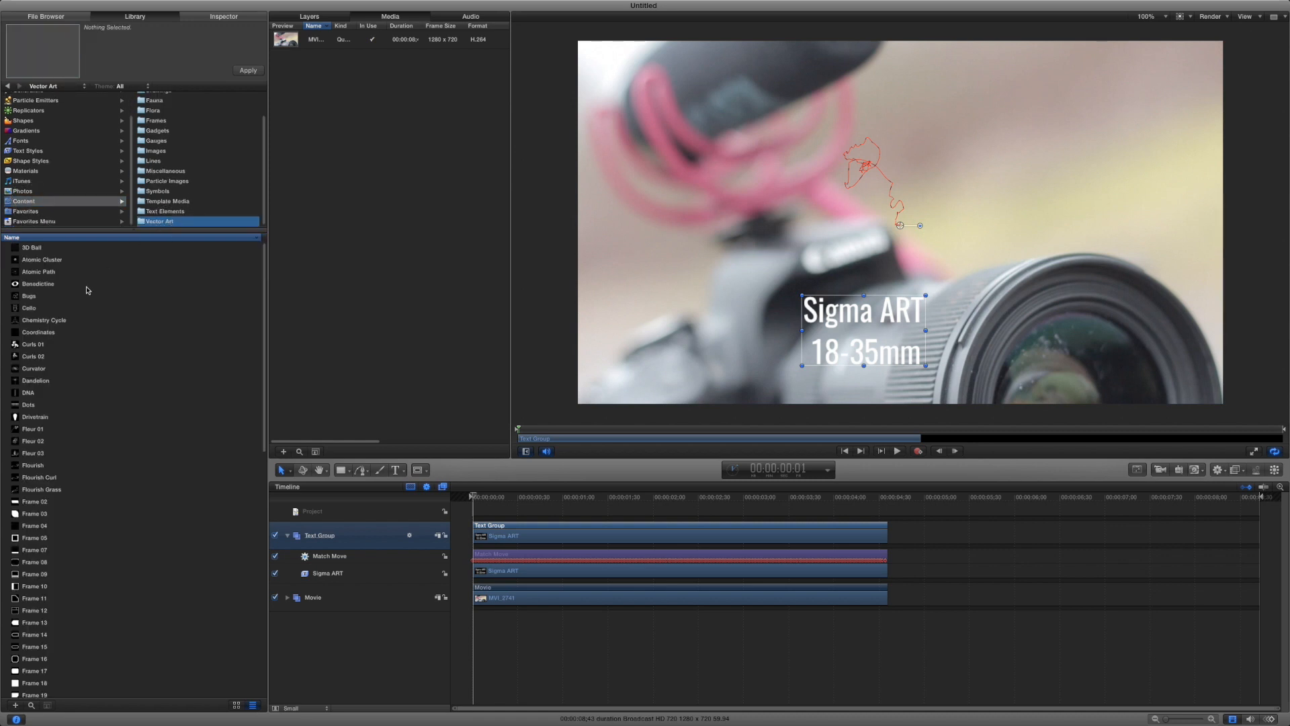
click(33, 334)
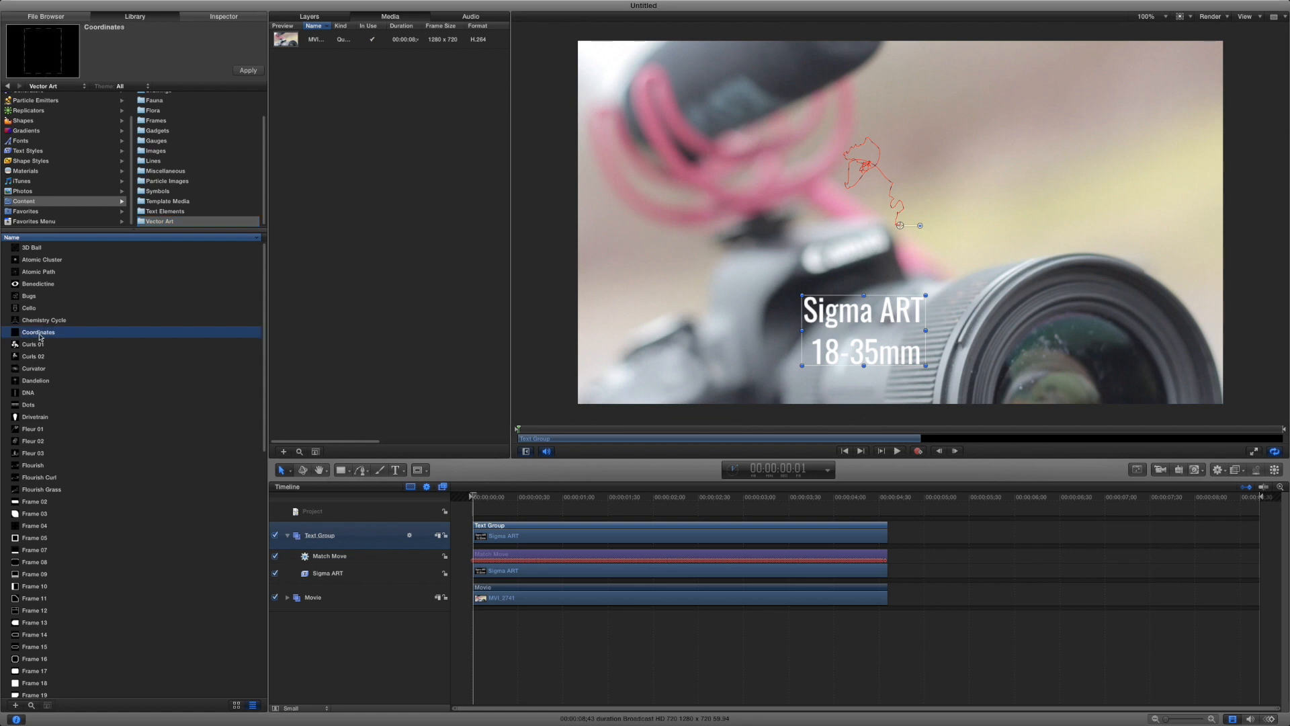
drag(28, 335, 345, 570)
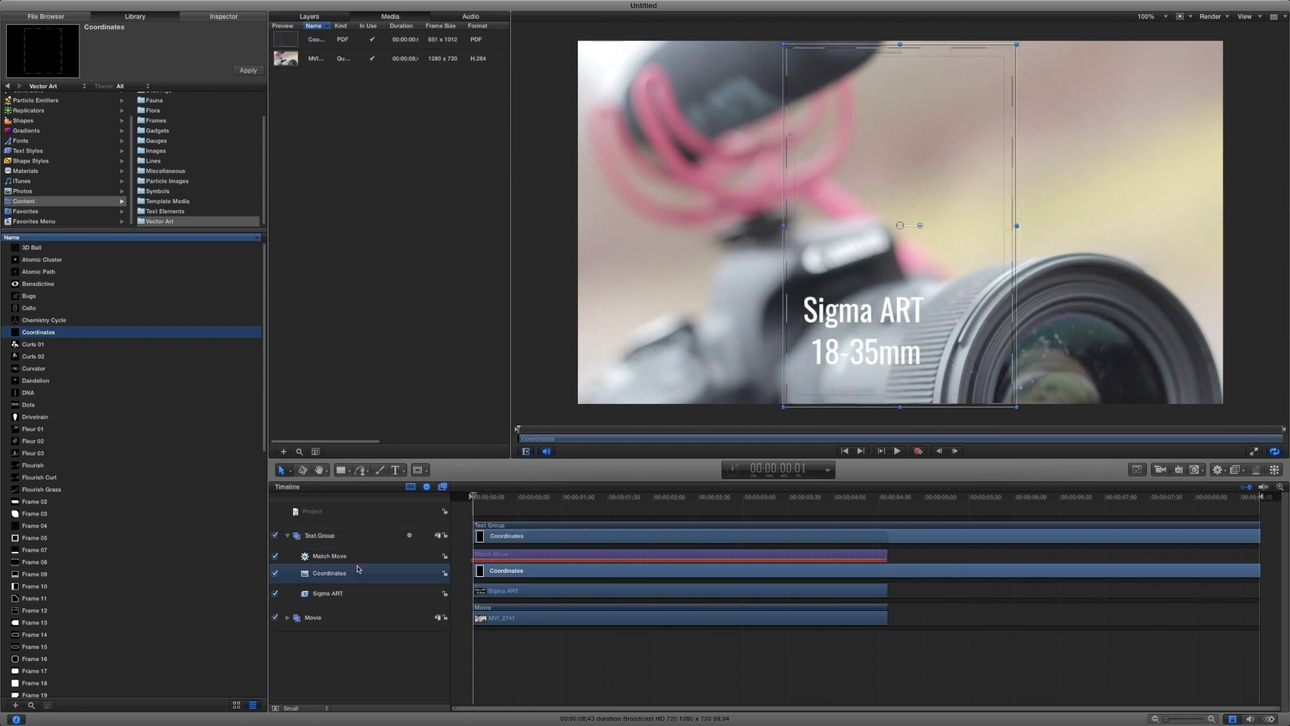
- Rotate the Coordinates frame about 90°, shrink it and fit it around the Sigma ART title
drag(782, 408, 933, 168)
drag(995, 106, 932, 369)
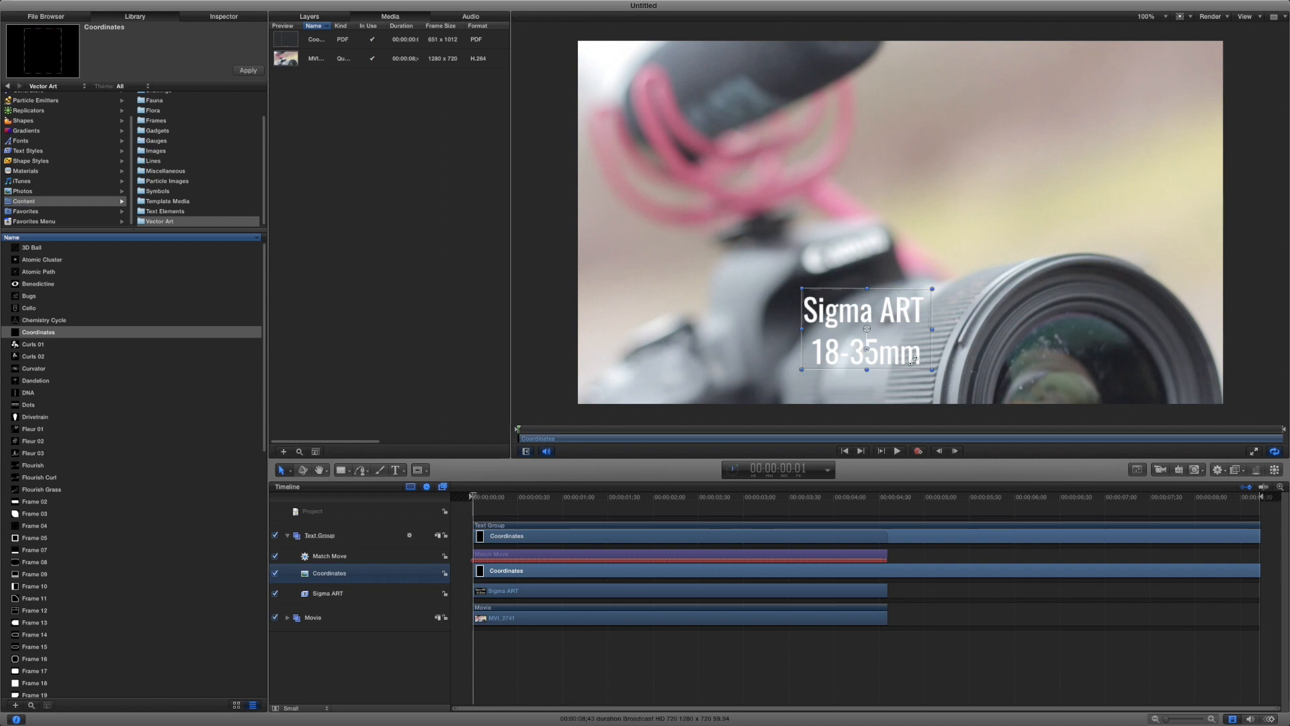
drag(867, 329, 865, 331)
click(870, 255)
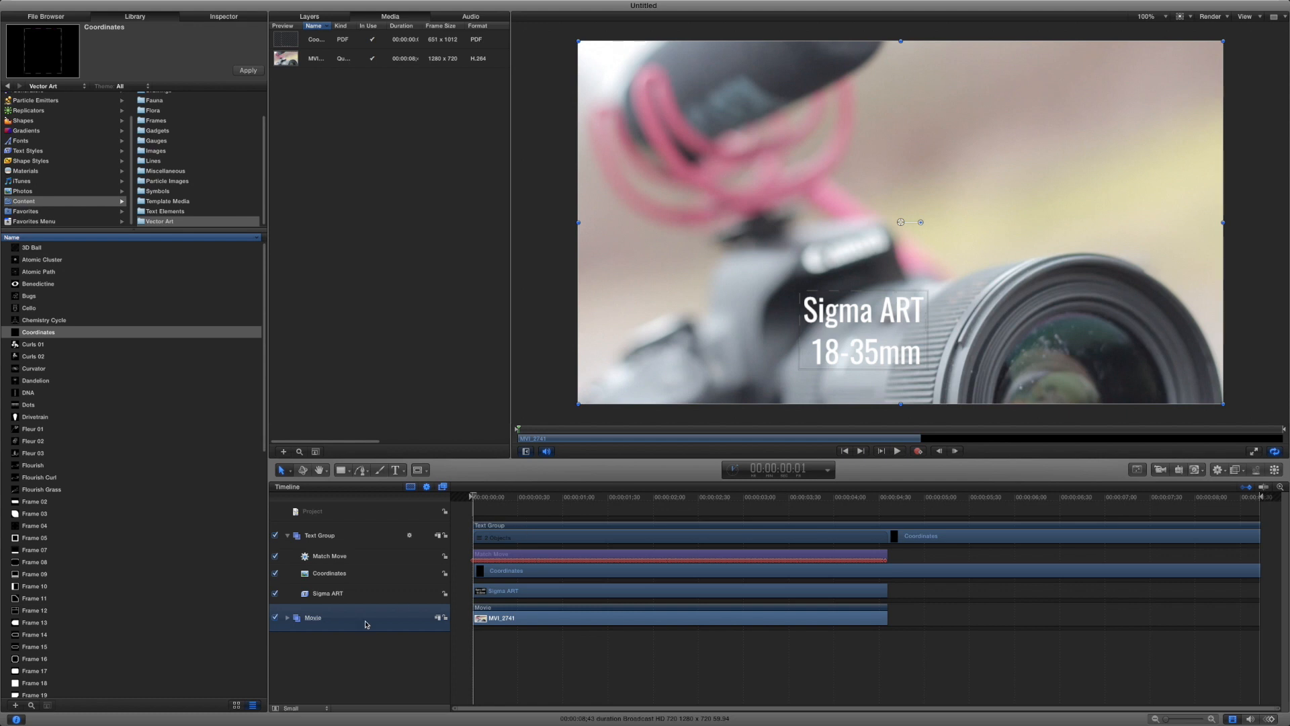
- Inspect the Coordinates frame's filters, behaviors and transform and blending properties, including its opacity
click(361, 574)
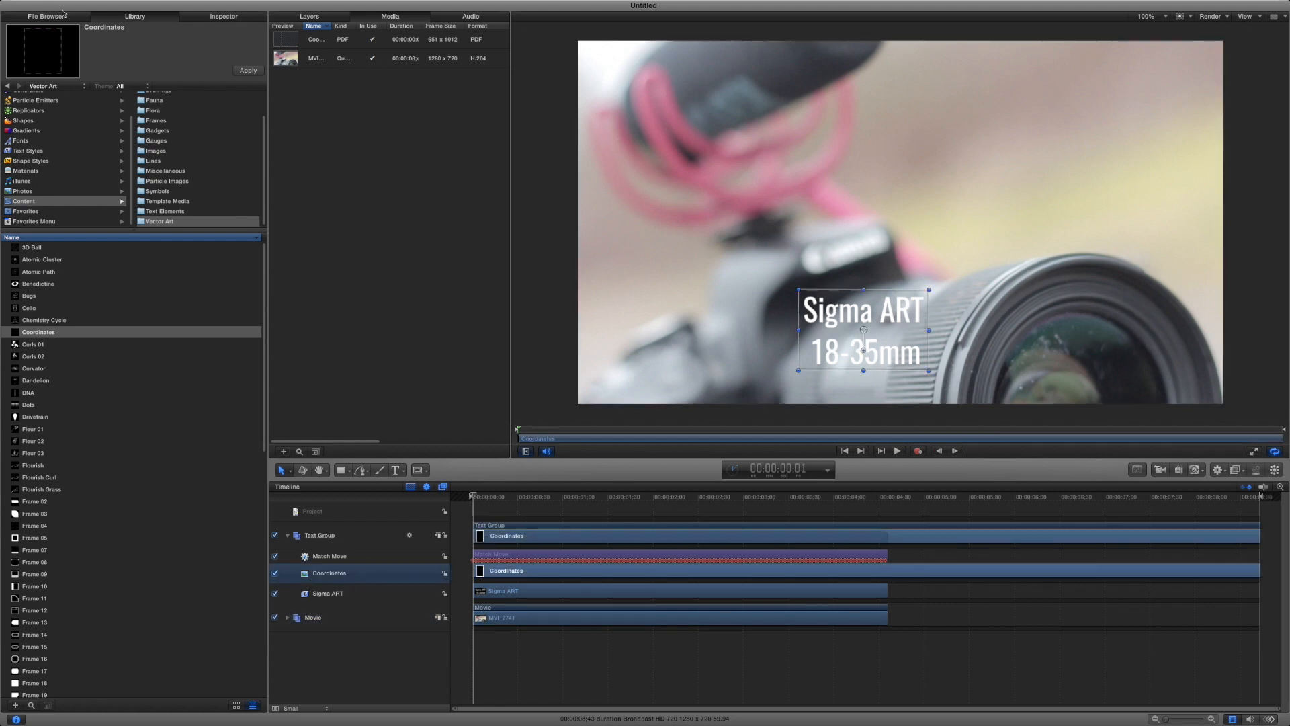
click(222, 17)
click(168, 87)
click(101, 87)
click(34, 86)
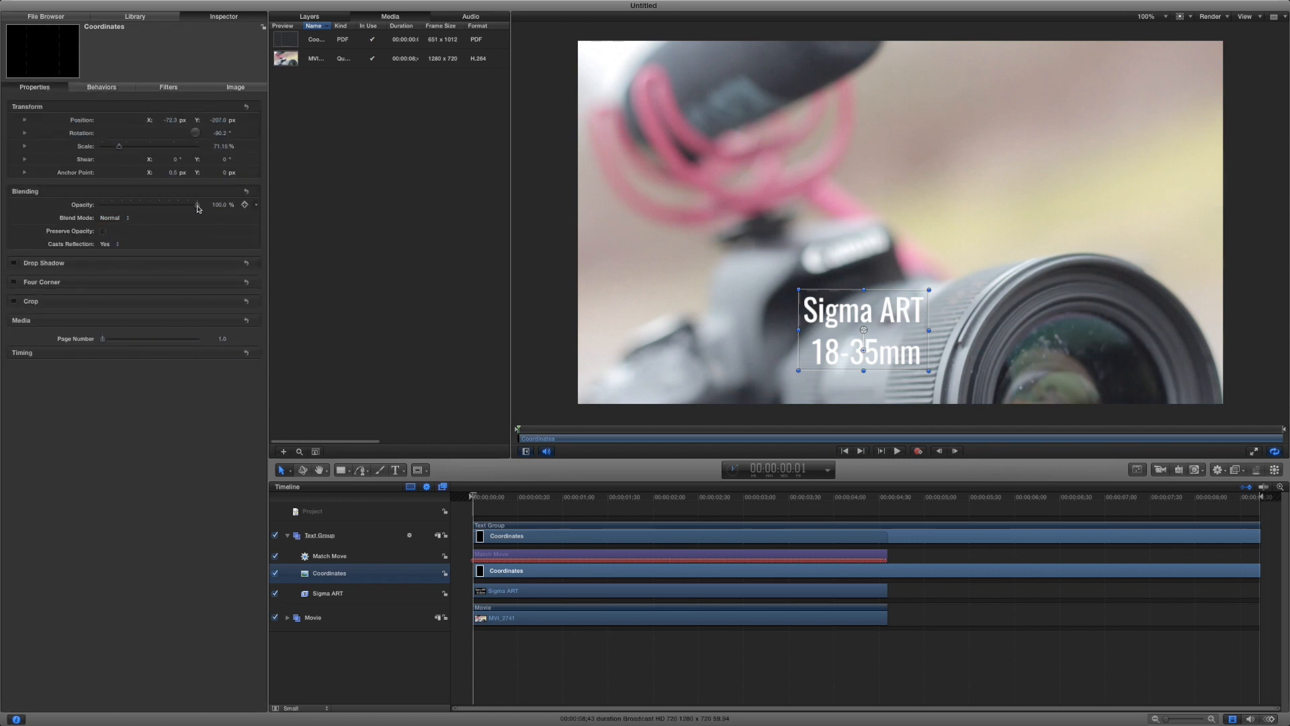
drag(191, 205, 217, 220)
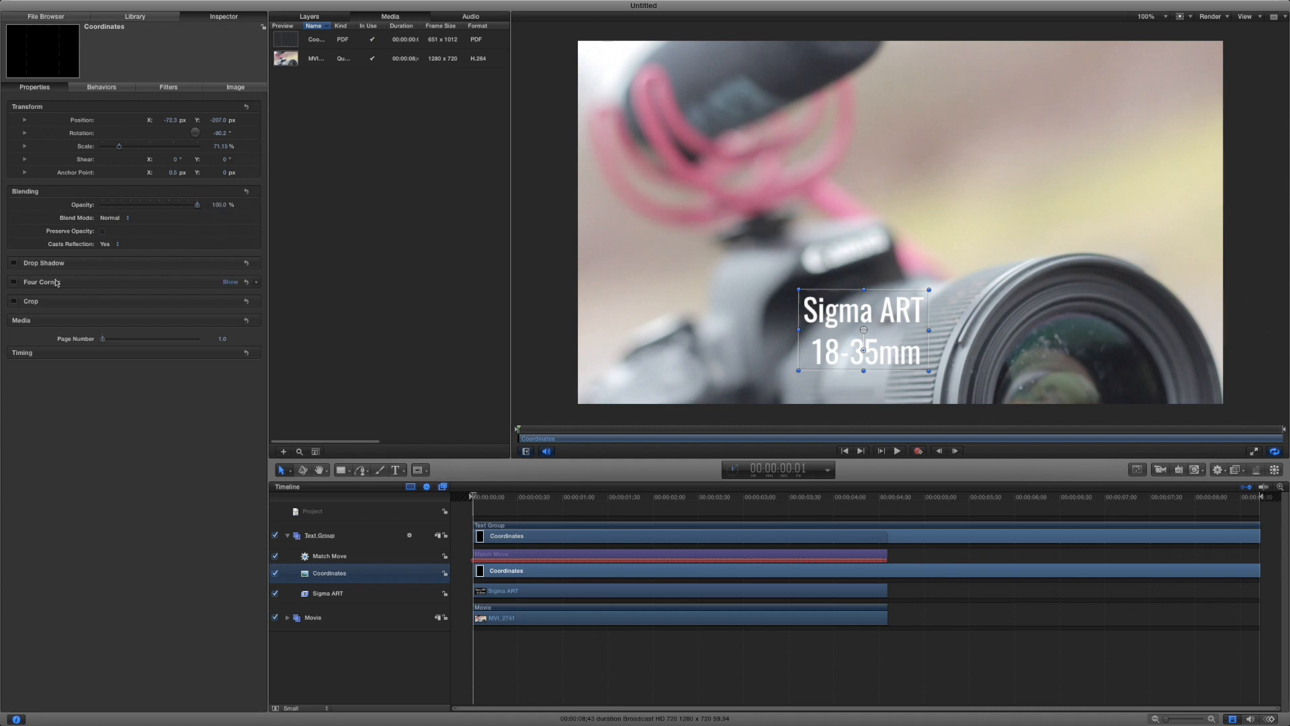
click(700, 325)
click(537, 320)
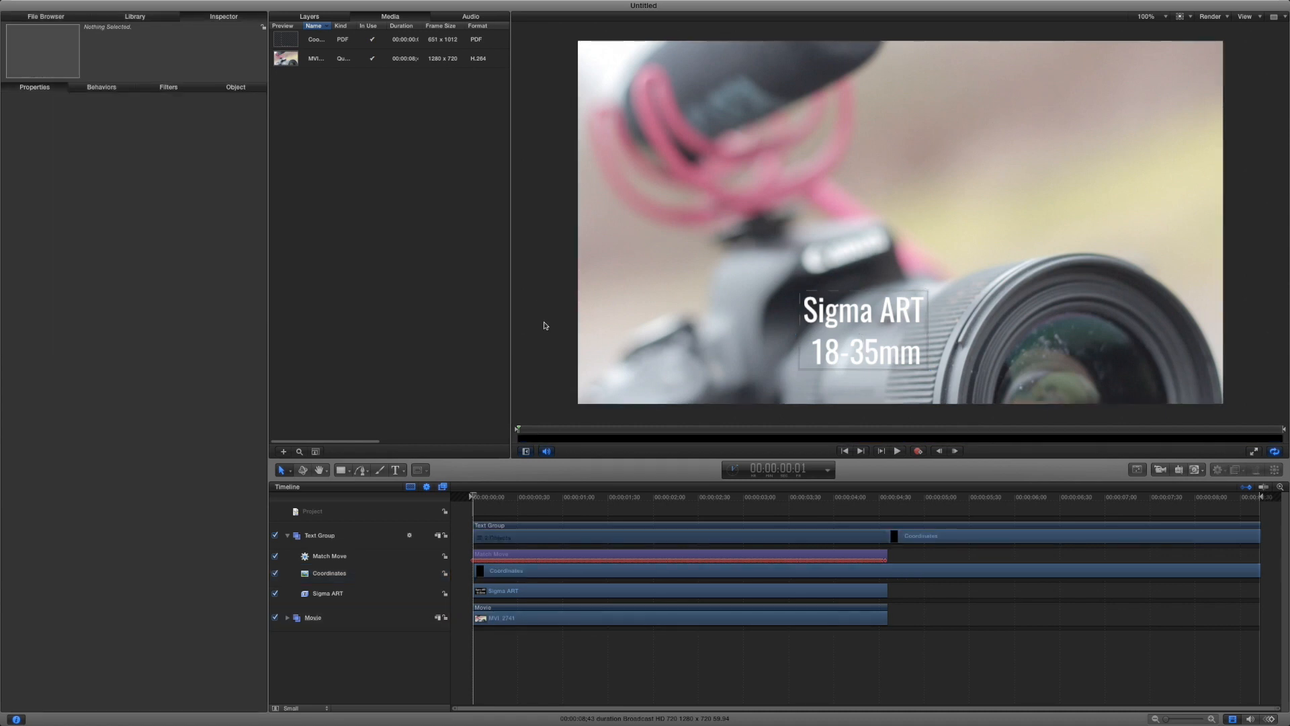
- Play back the composition from near the start to check how the framed title tracks with the camera
drag(474, 497, 457, 503)
key(space)
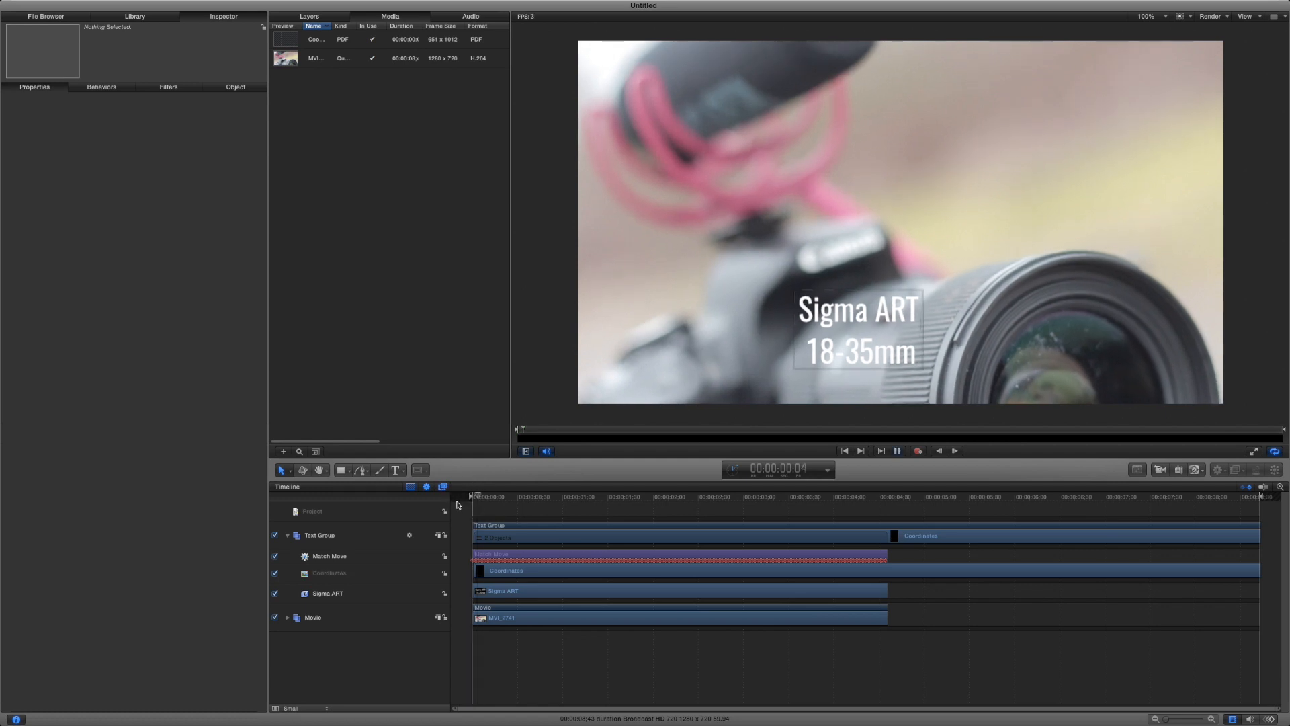
key(space)
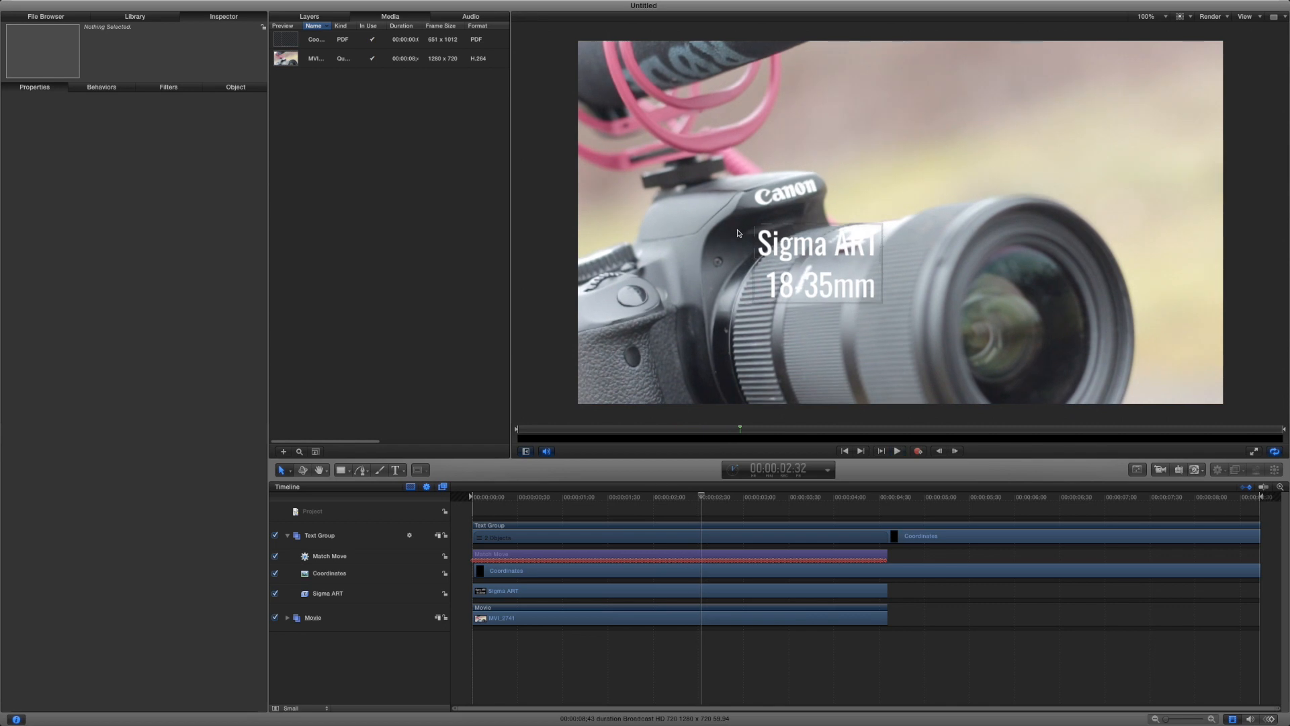
click(478, 497)
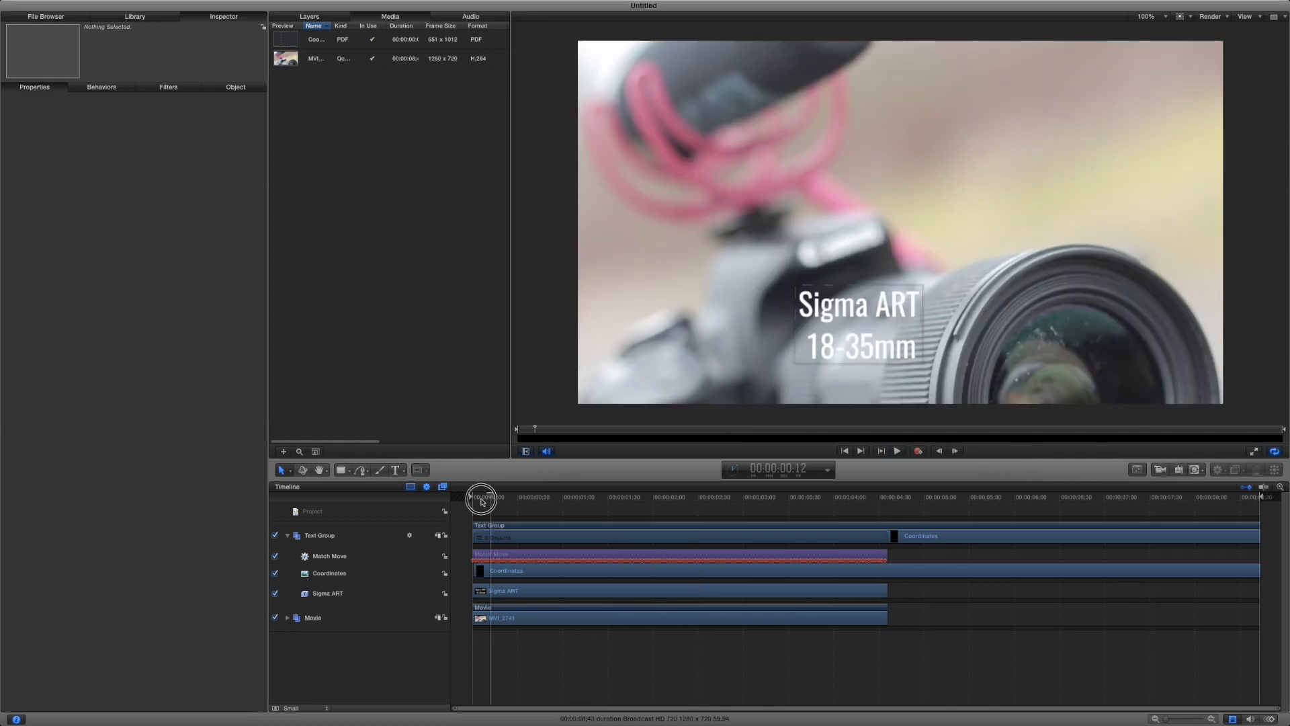
key(space)
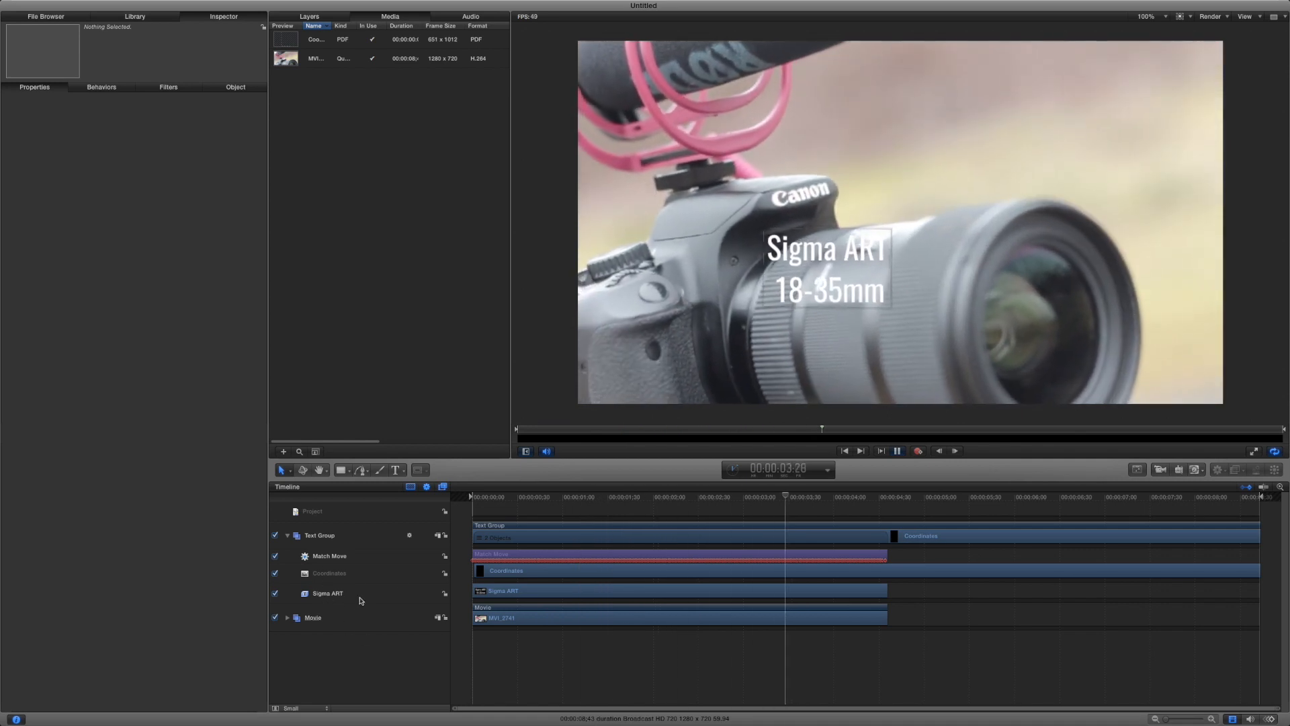
- Play the composition past the end of the movie clip and again from the start to compare how long the frame and title last
key(space)
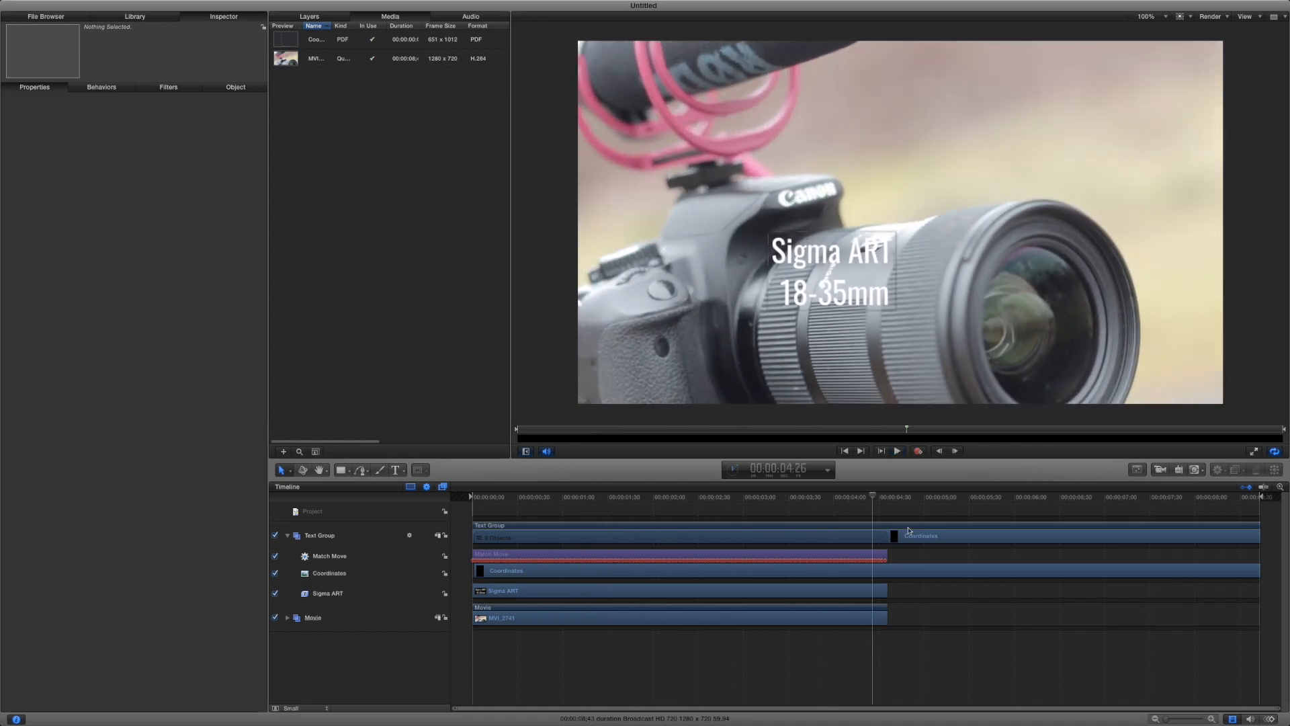
key(space)
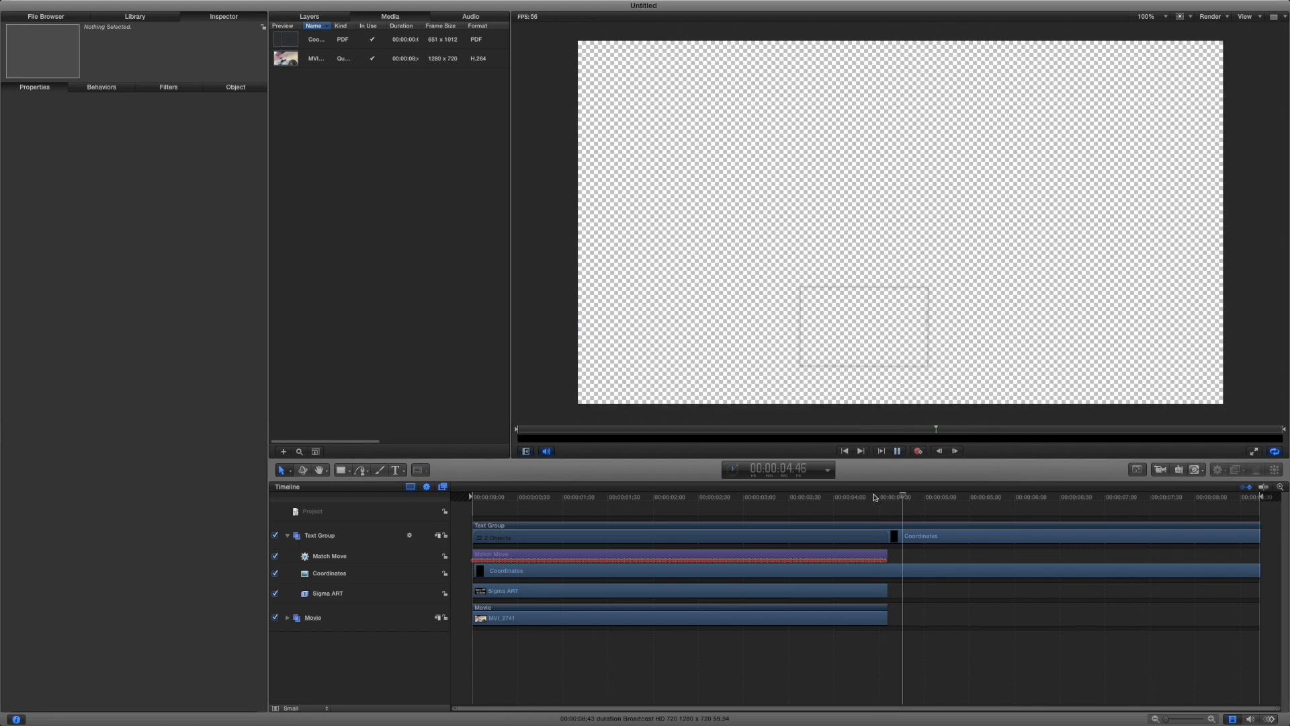
key(space)
key(Home)
key(space)
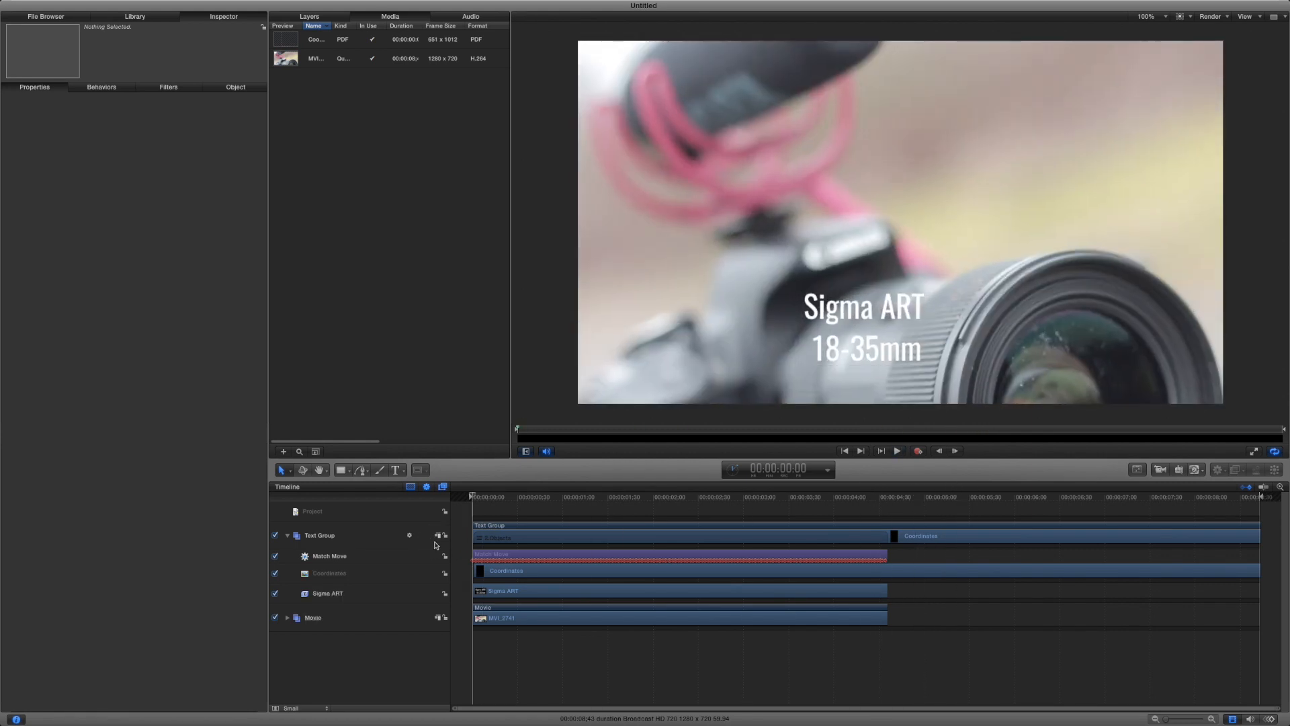
key(space)
- Trim the end of the Coordinates clip in the Text Group so it finishes together with the Sigma ART title and the movie
click(891, 530)
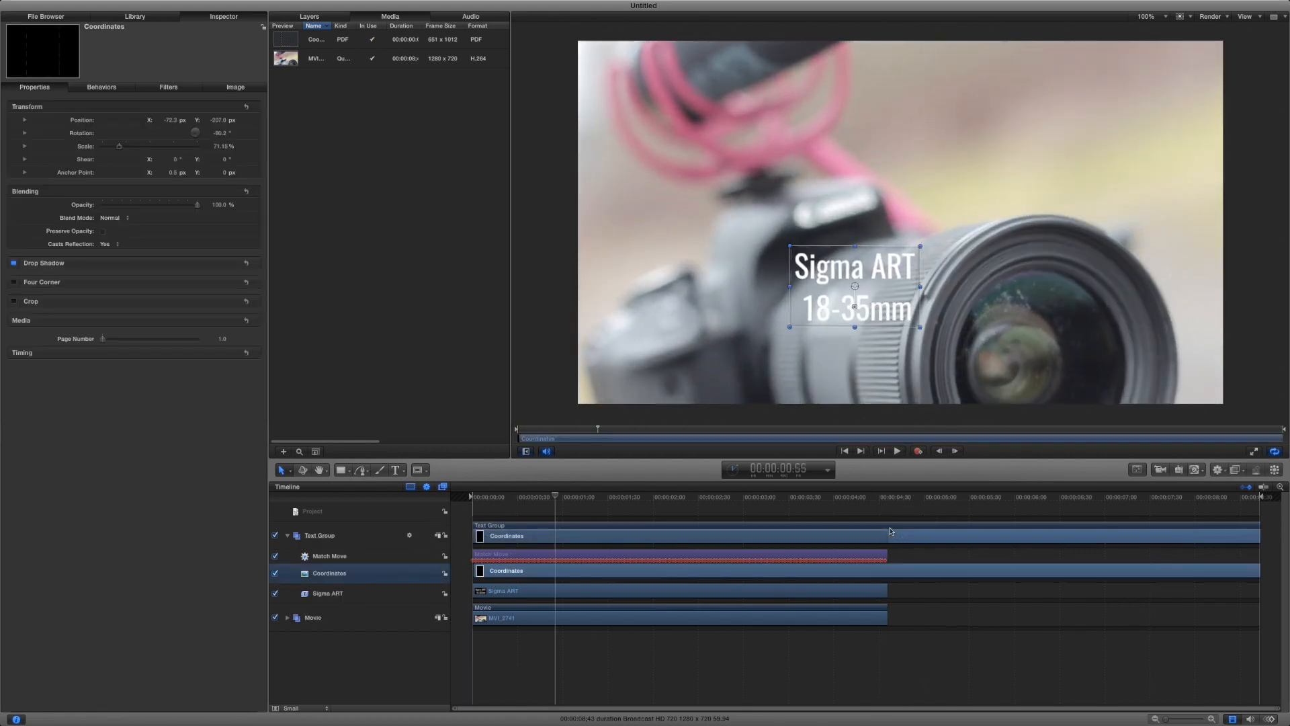
key(Home)
key(space)
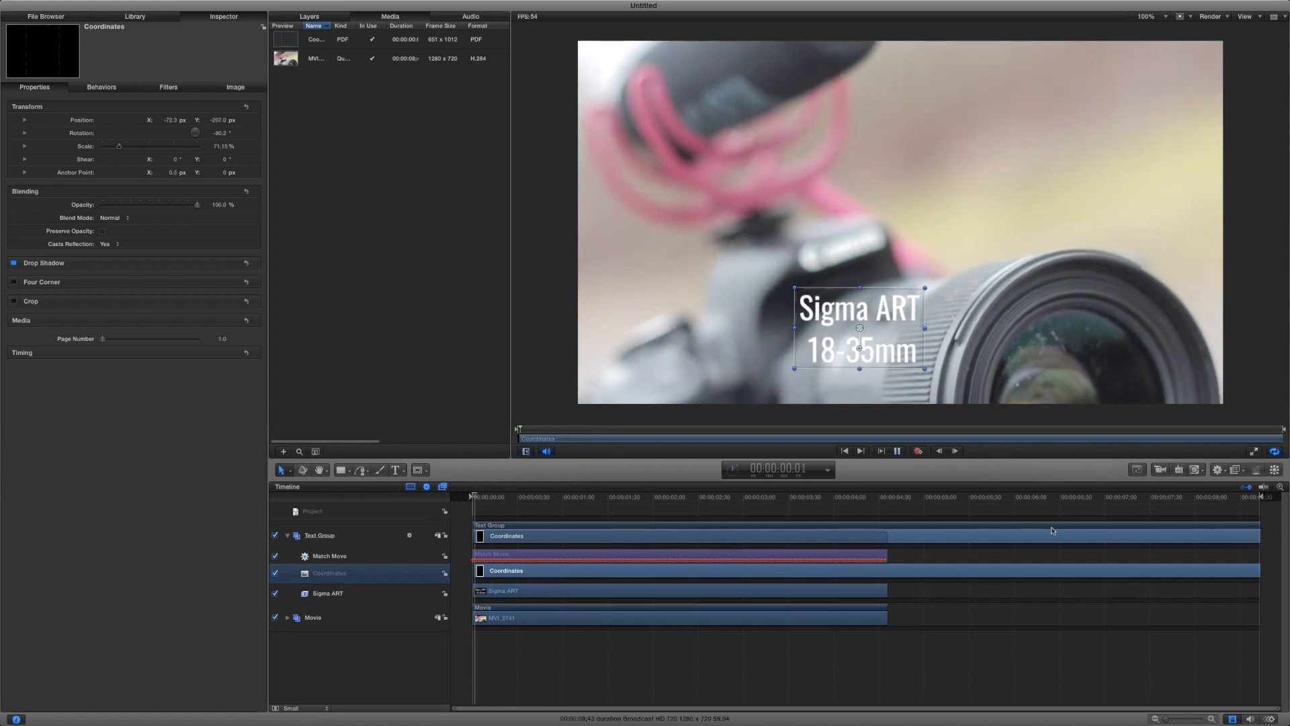
drag(1249, 525, 888, 534)
key(space)
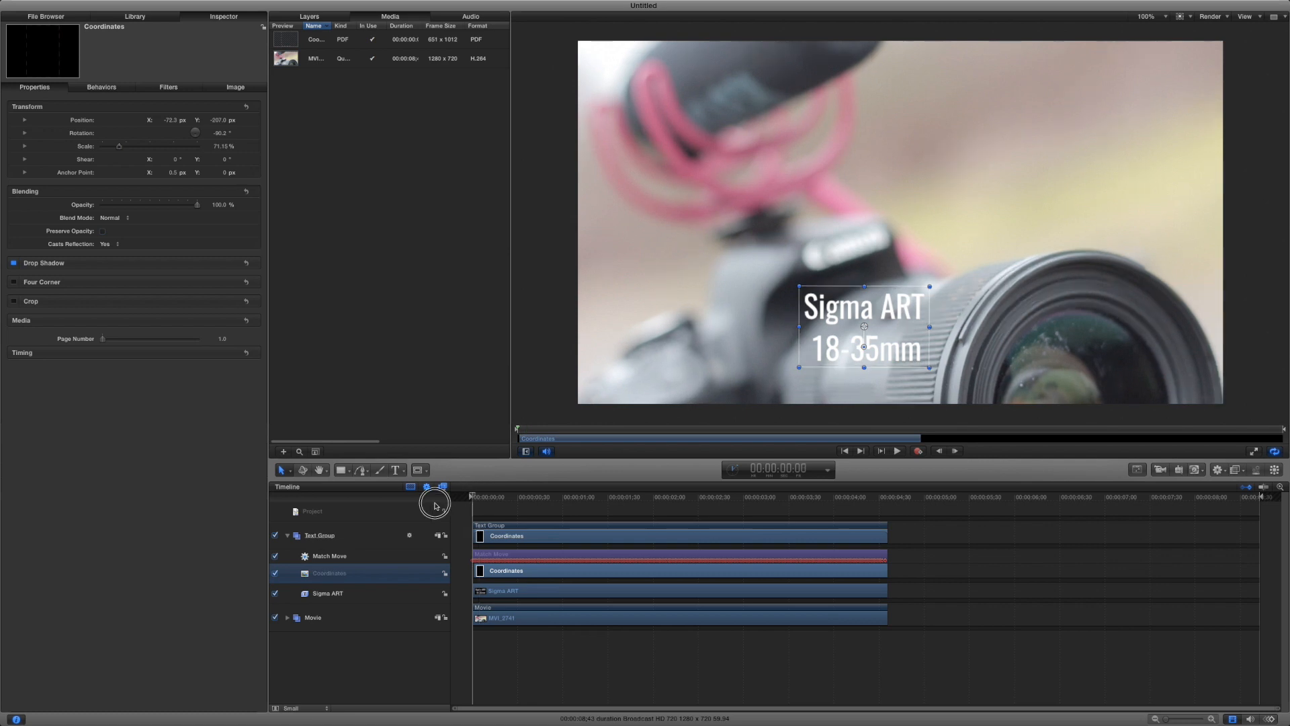